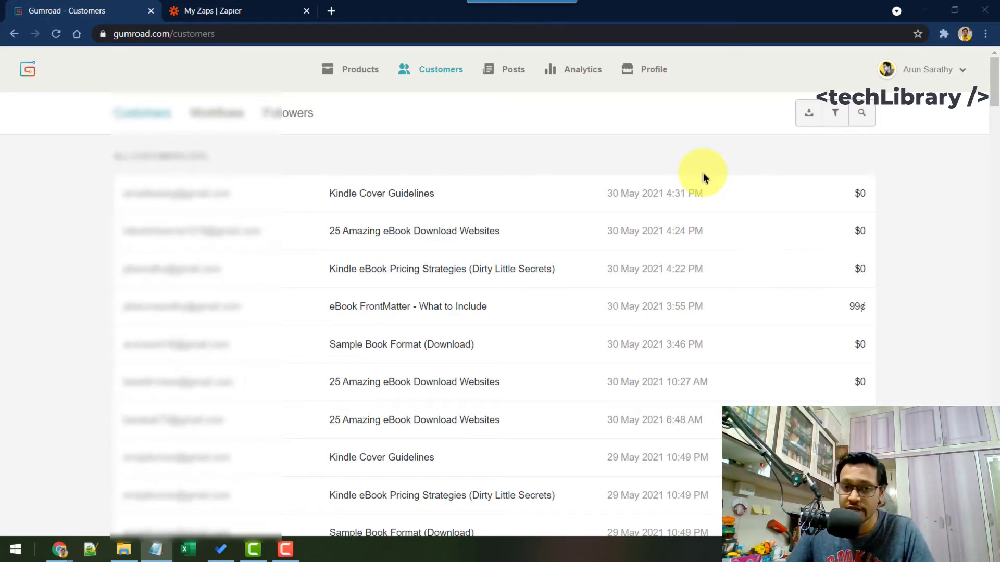
Step: Look over the recent sales in the Gumroad Customers list, then go to the My Zaps tab in Zapier
scroll(379, 281, down, 8)
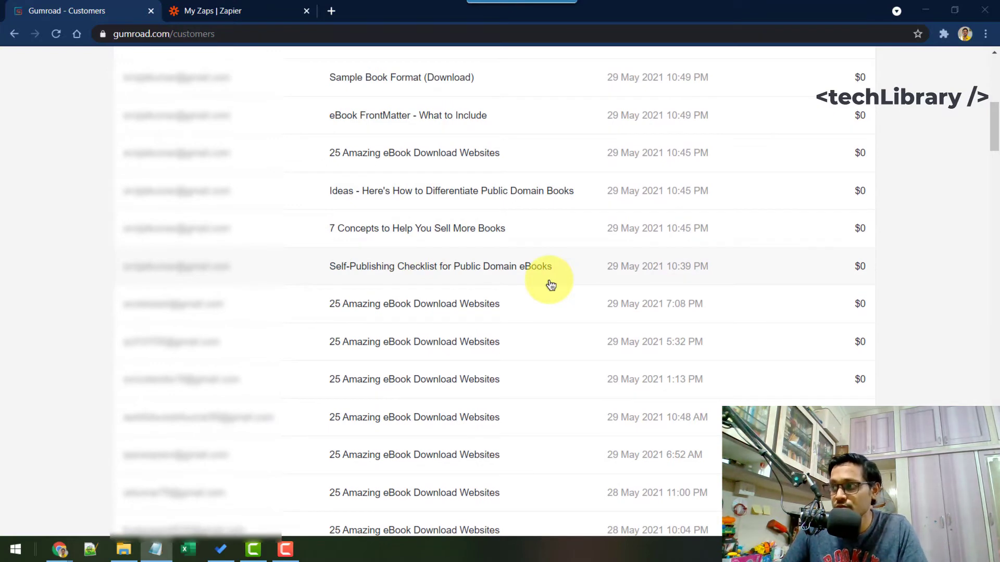
scroll(549, 286, up, 8)
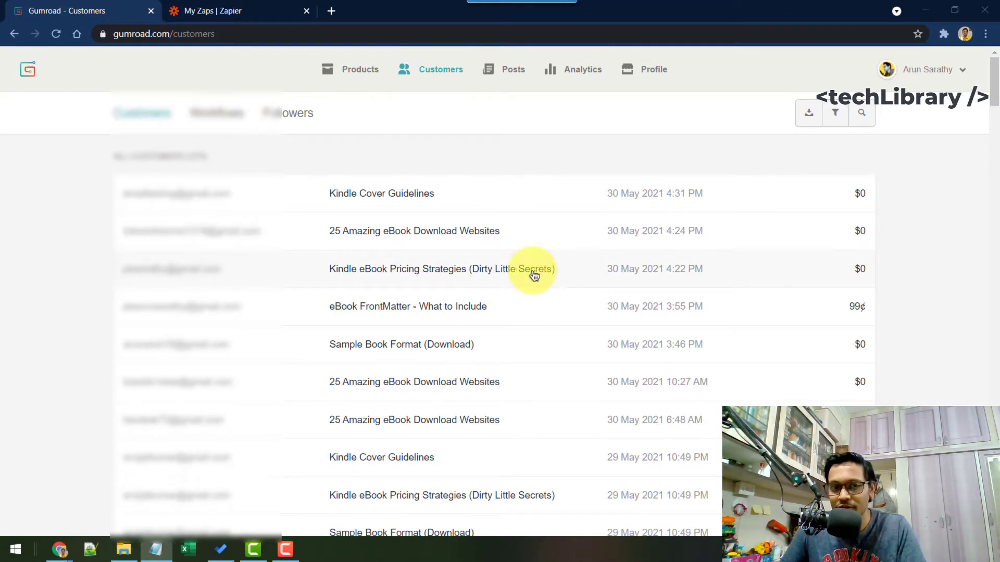
click(232, 10)
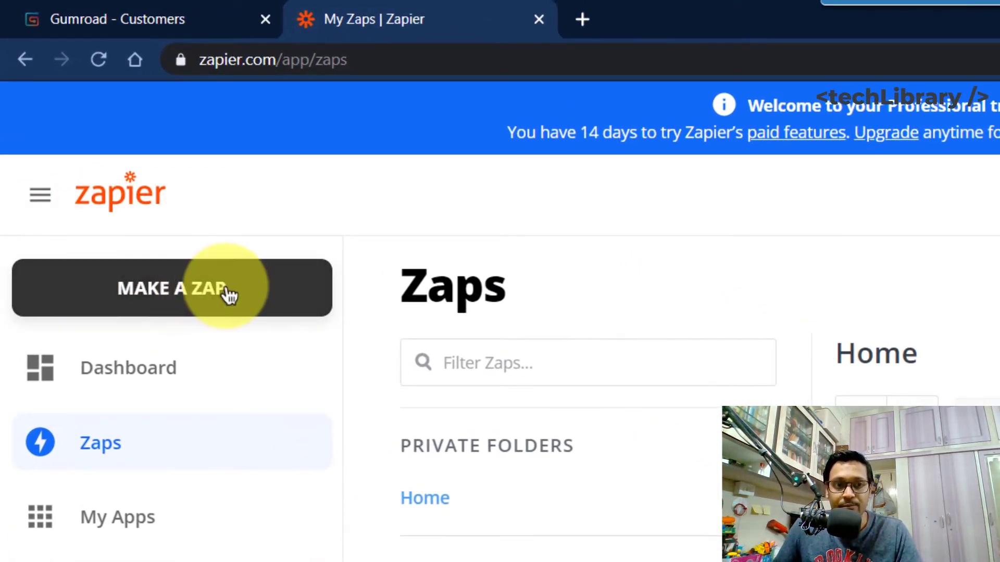
Step: Create a new zap with Gumroad as the trigger app and Sale as the trigger event
click(229, 294)
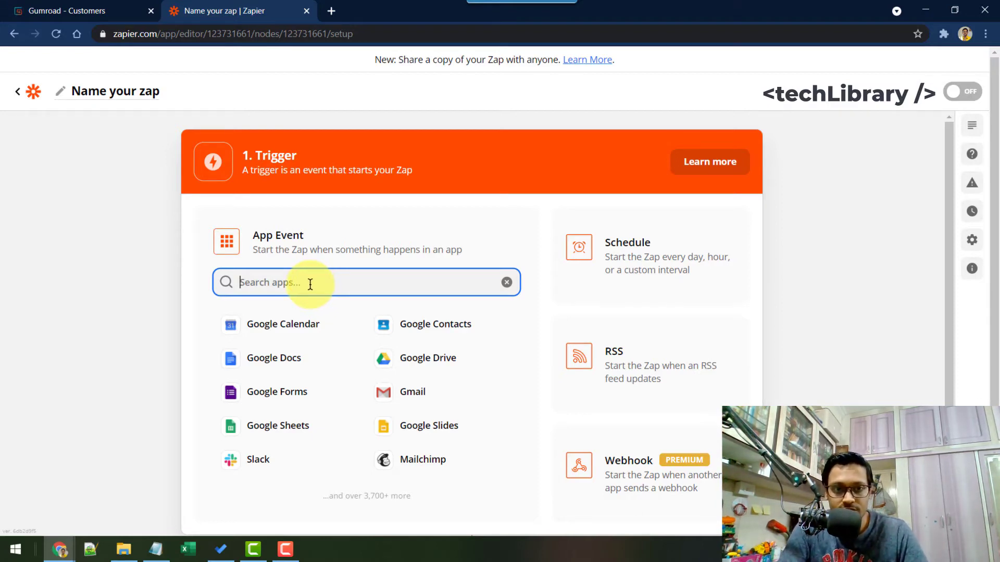
text(gumroad)
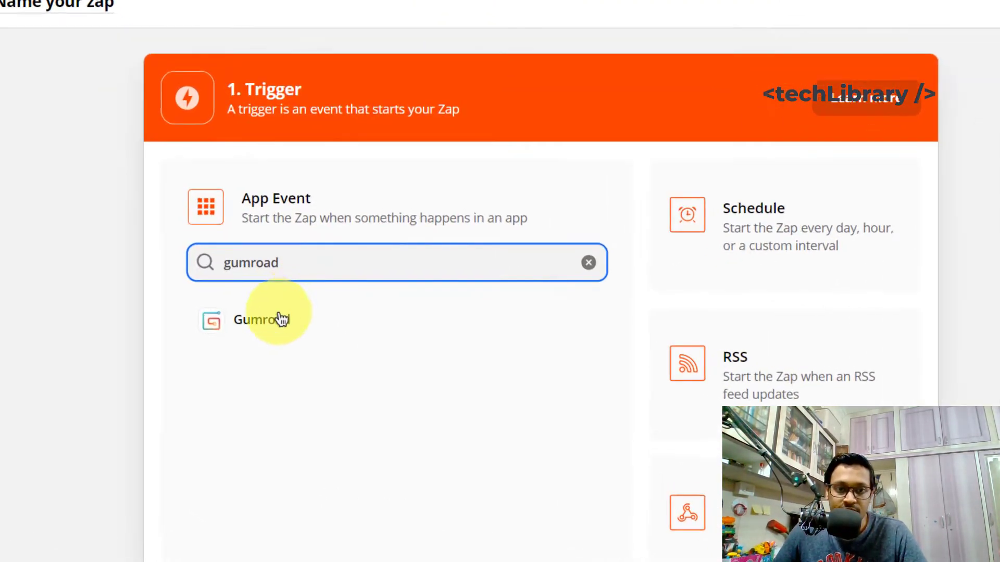
click(285, 319)
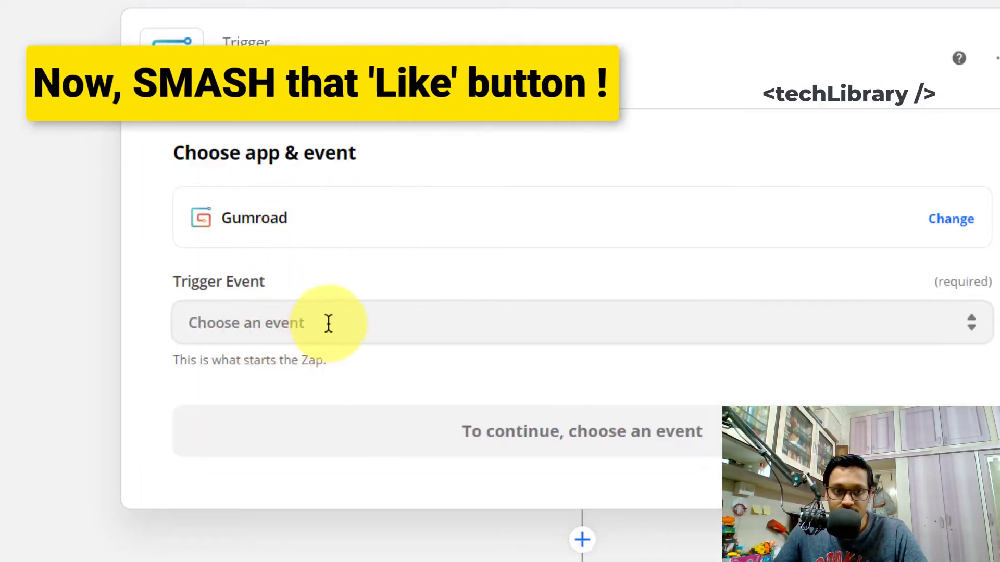
click(328, 323)
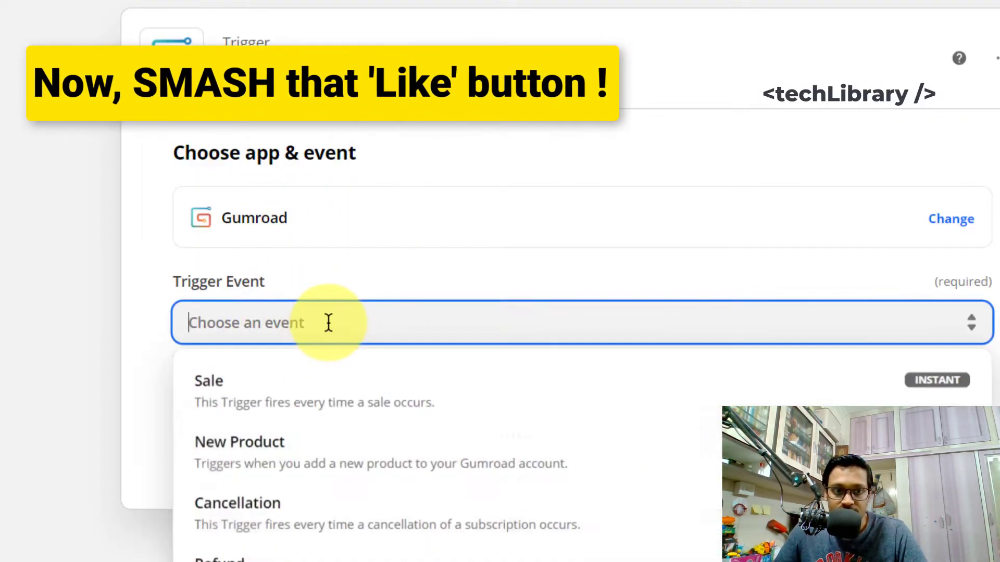
click(263, 402)
click(360, 424)
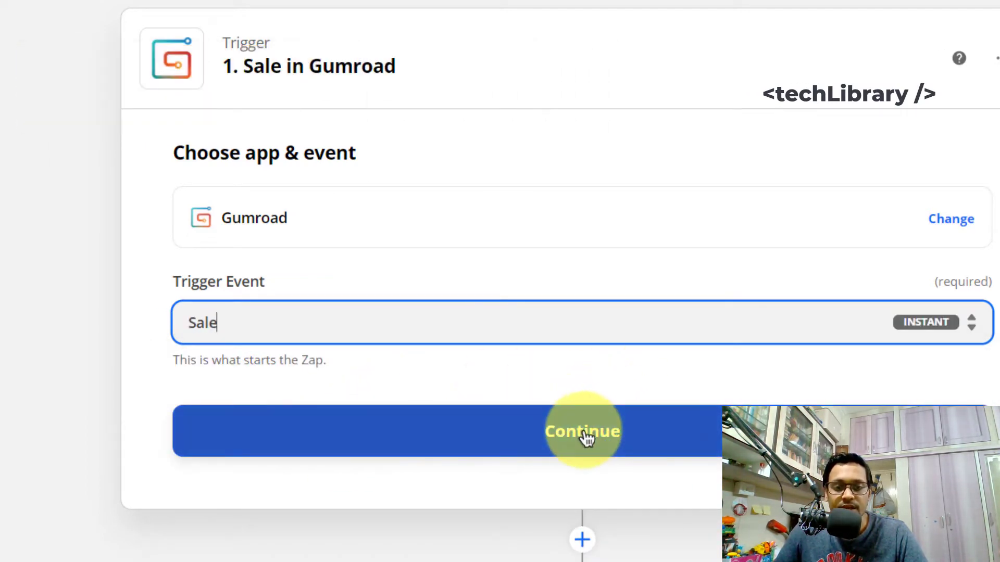
click(585, 438)
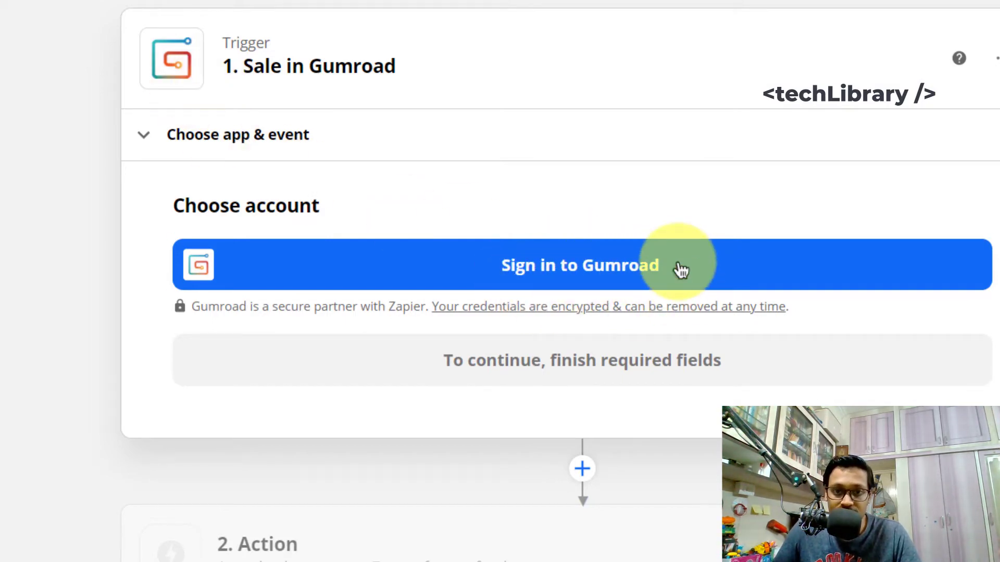
Step: Connect the Gumroad account, leave Product blank for all products, and test to find the Kindle Cover Guidelines sale
click(680, 265)
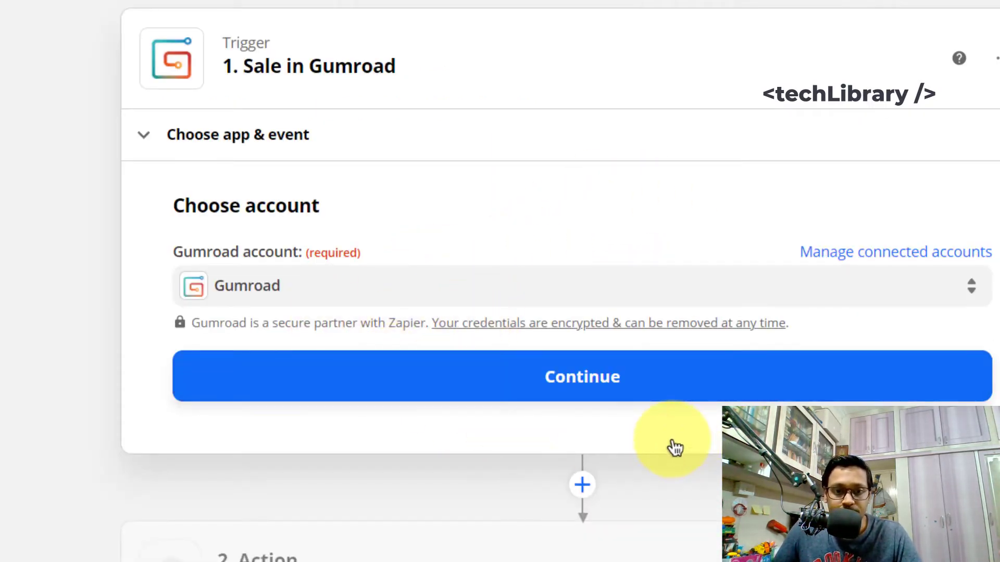
click(605, 388)
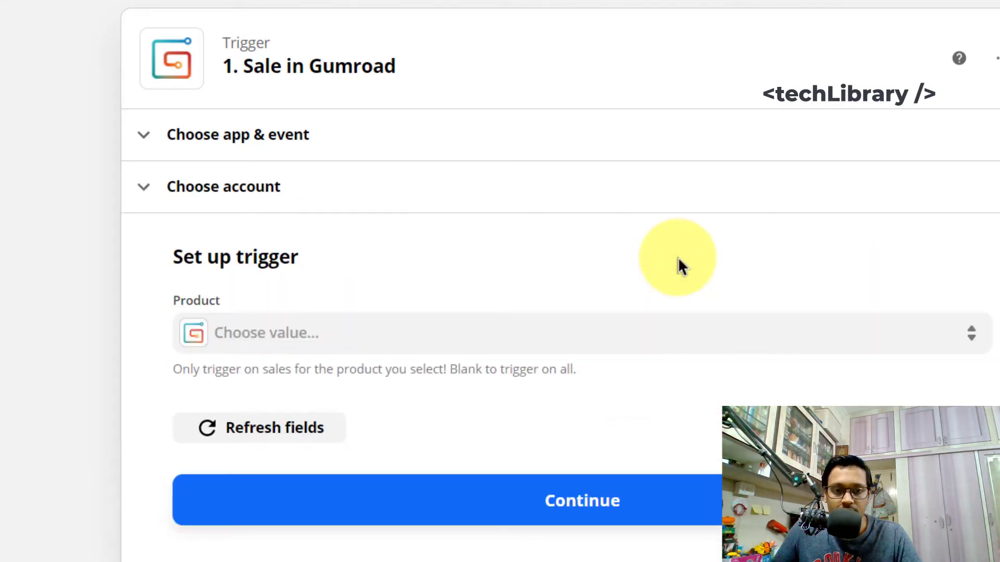
click(353, 338)
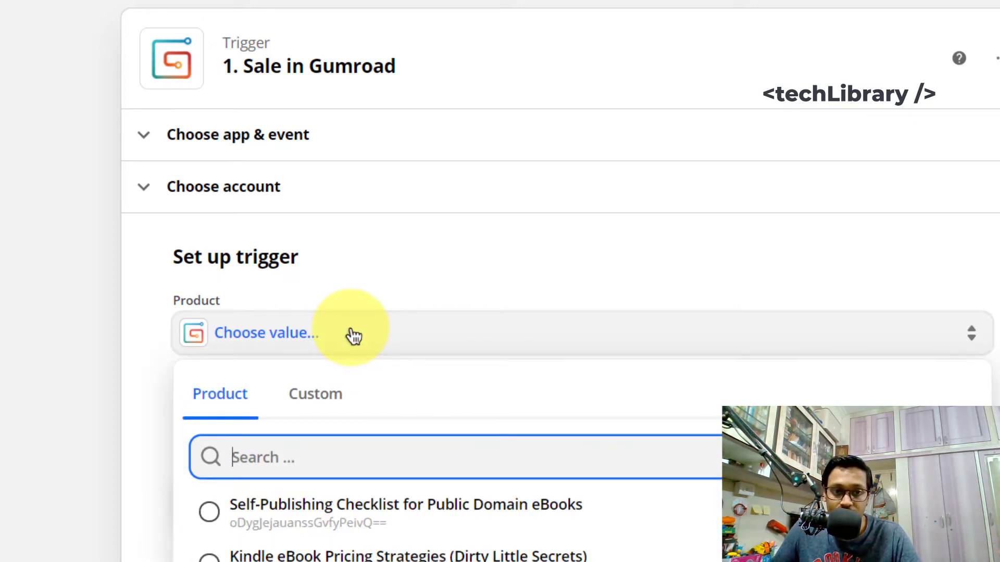
click(140, 375)
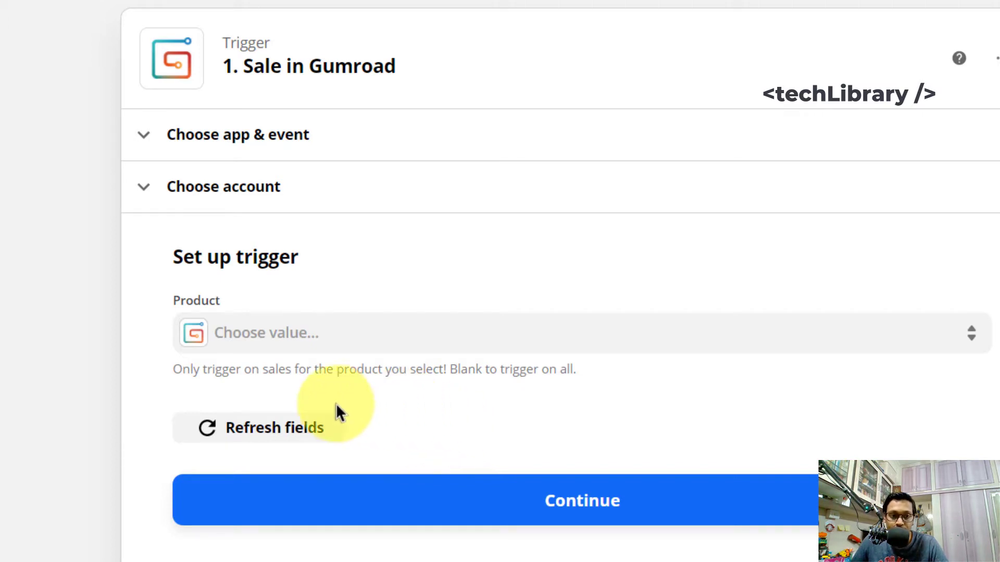
click(286, 438)
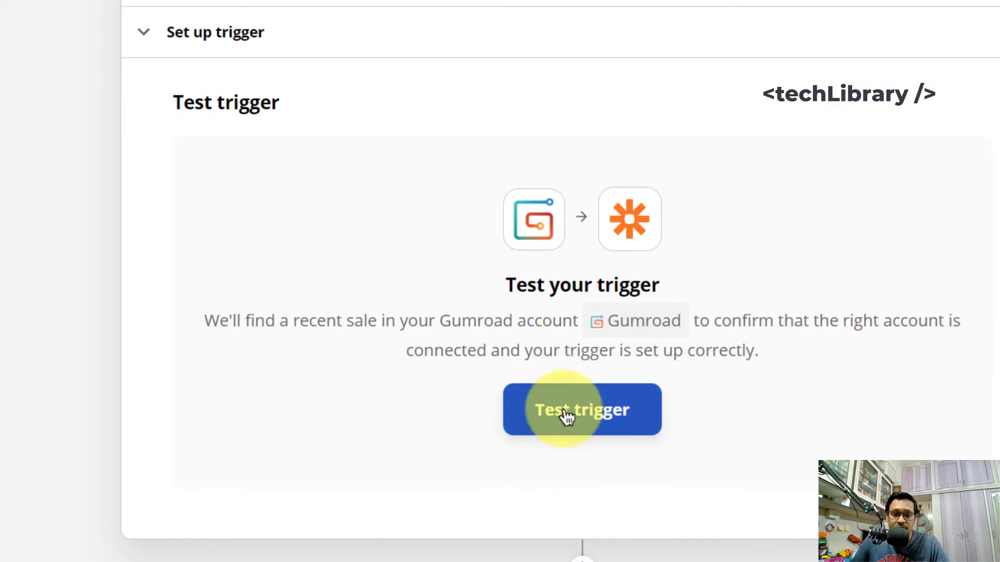
click(567, 415)
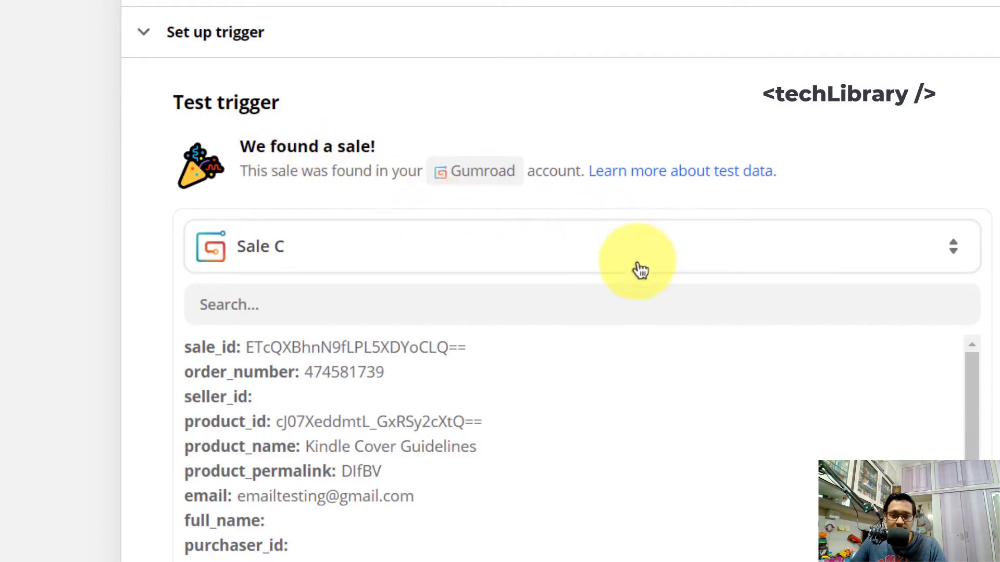
scroll(348, 372, down, 10)
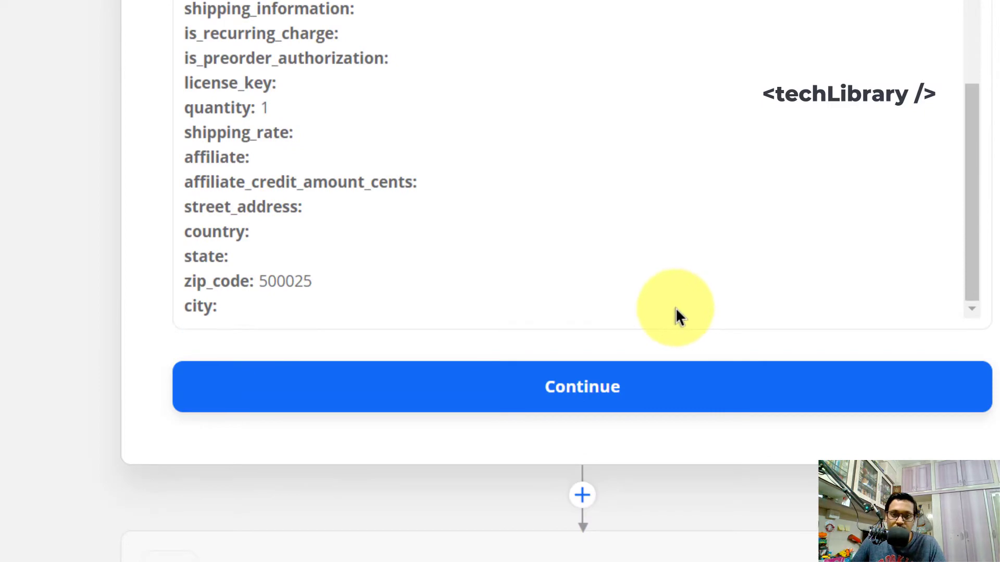
click(638, 398)
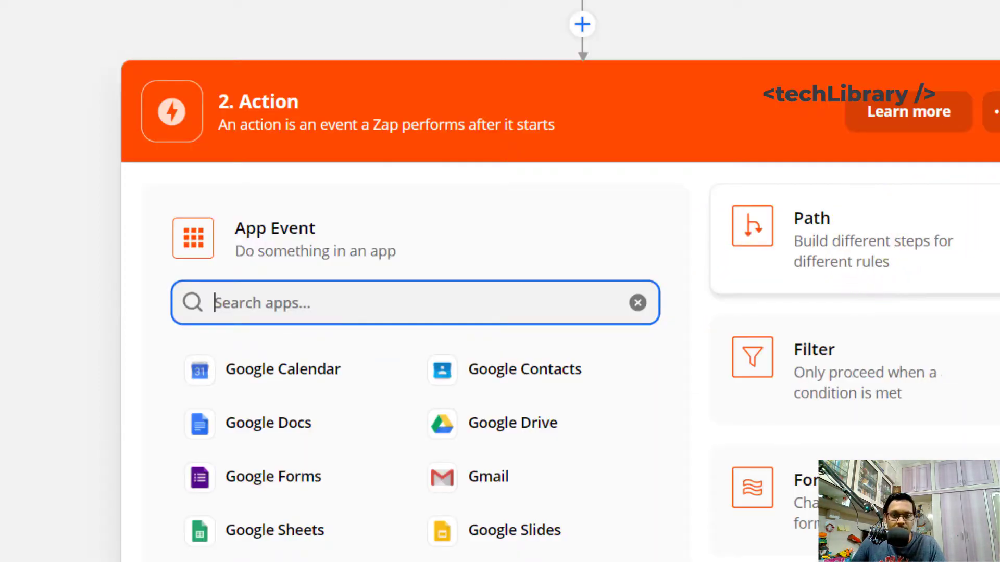
Step: Set the action to Google Sheets Create Spreadsheet Row and sign in to a Google Sheets account
scroll(797, 126, up, 2)
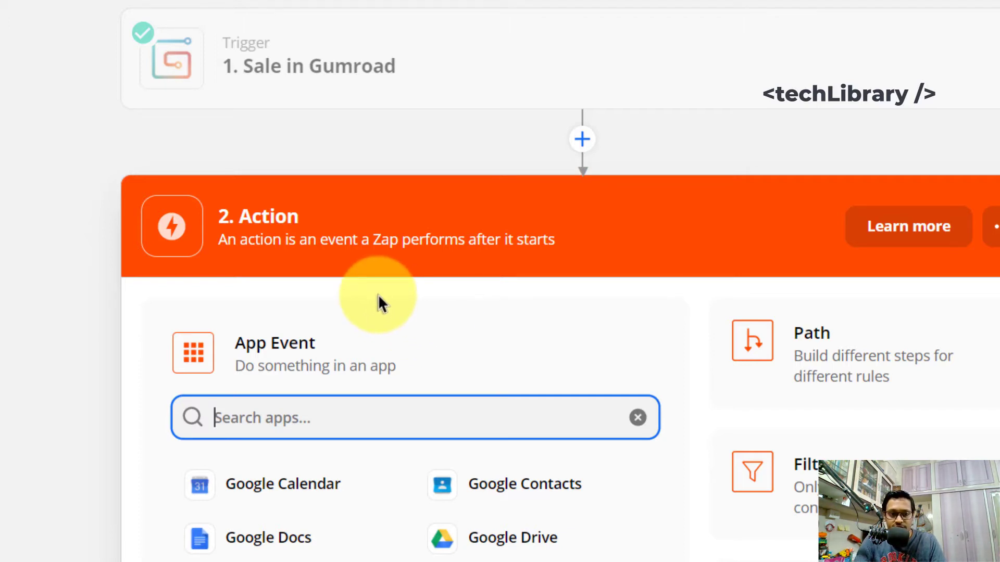
text(sheets)
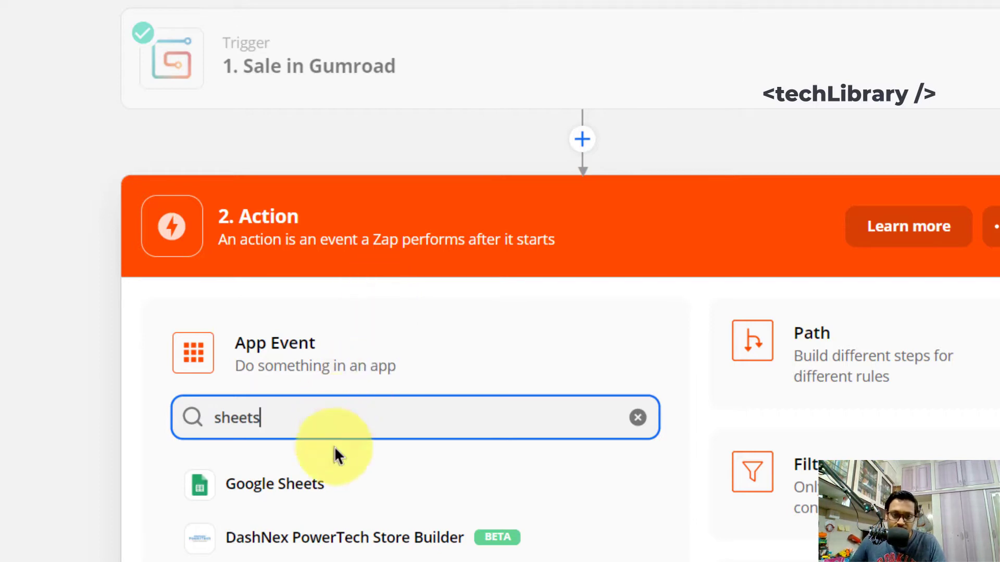
click(341, 487)
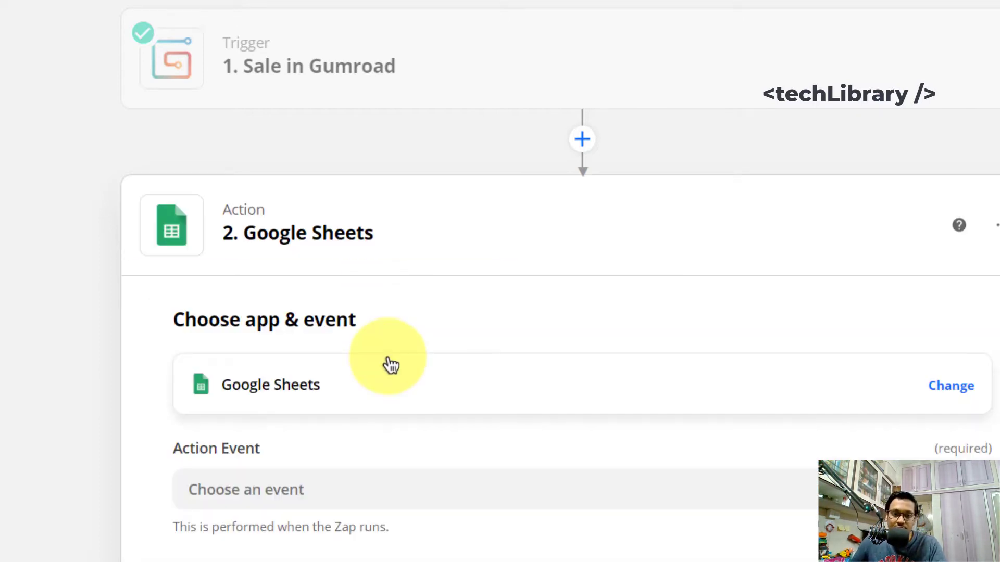
scroll(415, 367, down, 1)
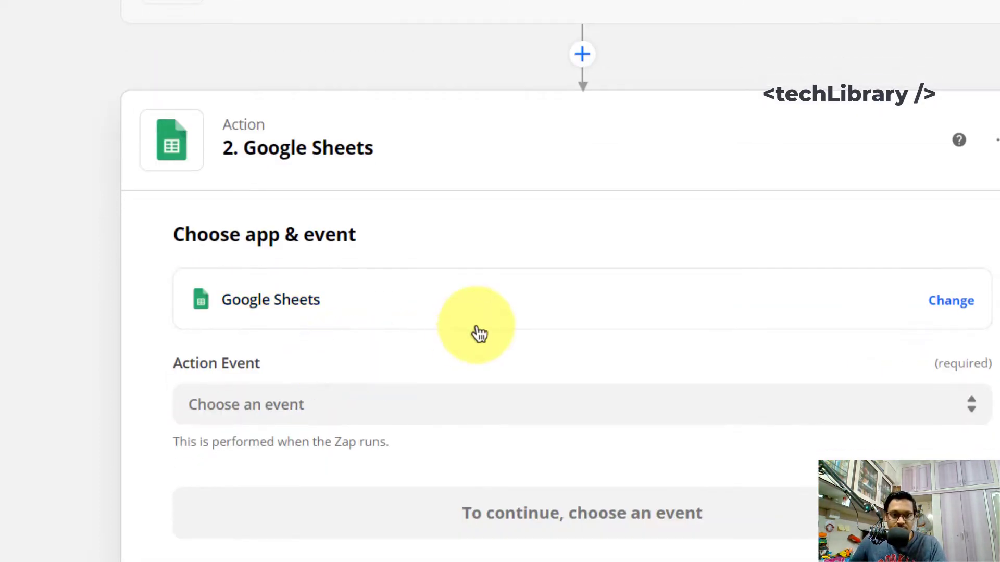
click(364, 409)
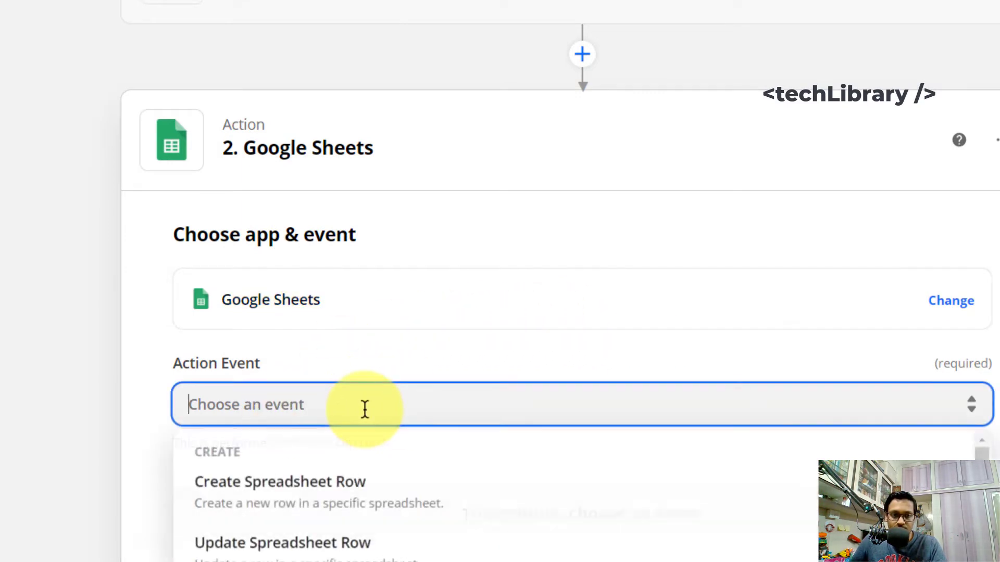
click(366, 499)
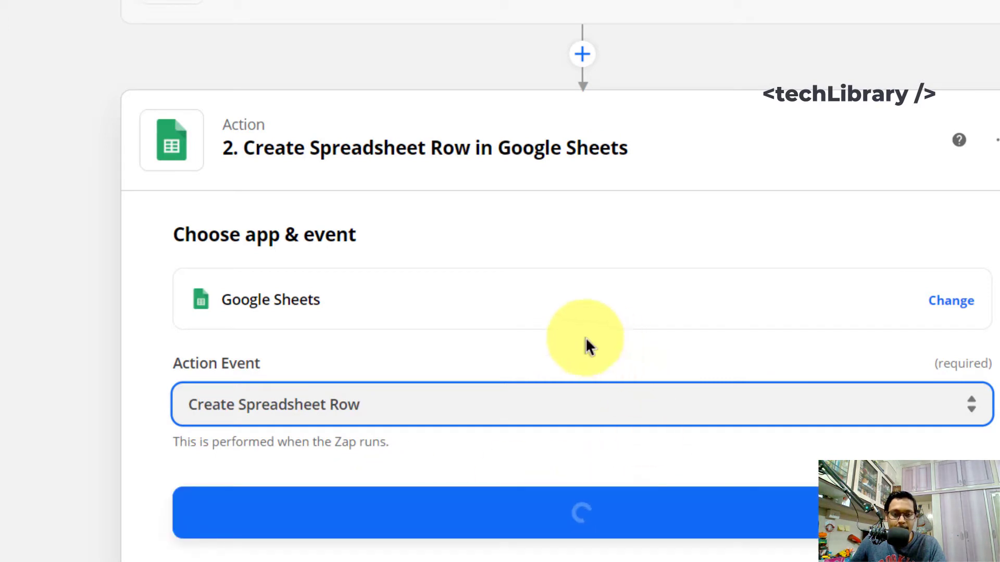
click(577, 523)
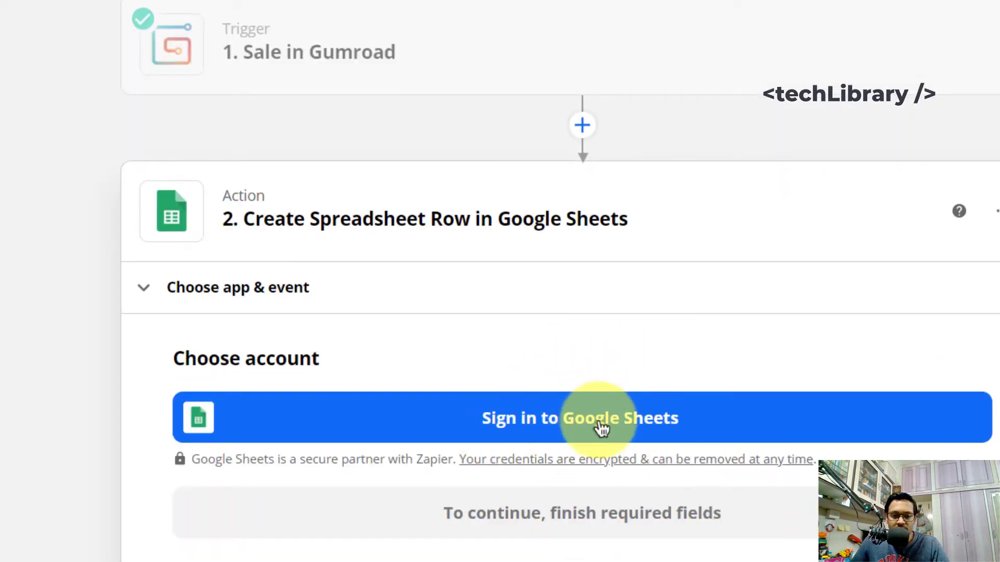
click(598, 420)
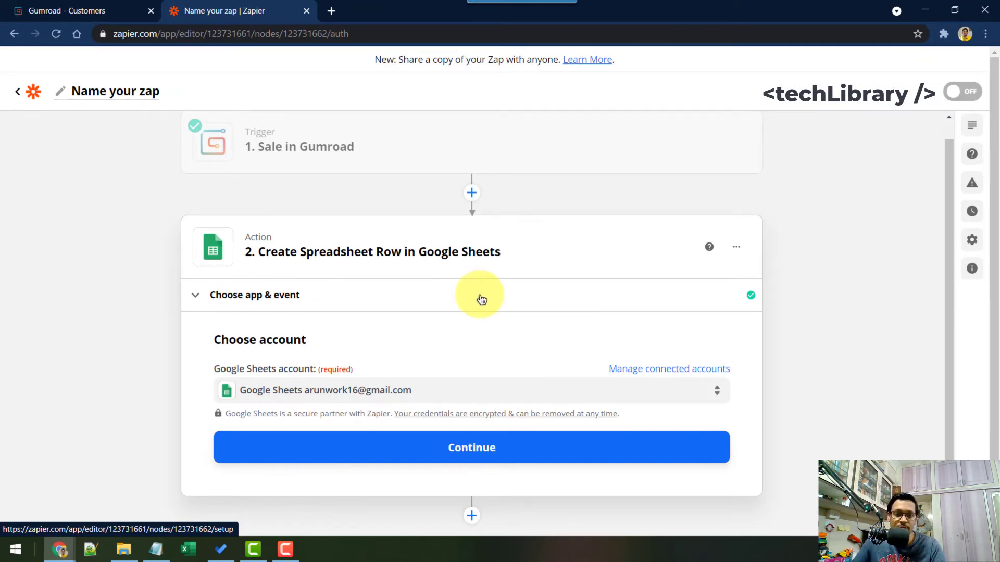
Step: Confirm the Google Sheets account, check the Drive and Spreadsheet lists, and open GumroadLeads_GSheets in a new tab
click(476, 455)
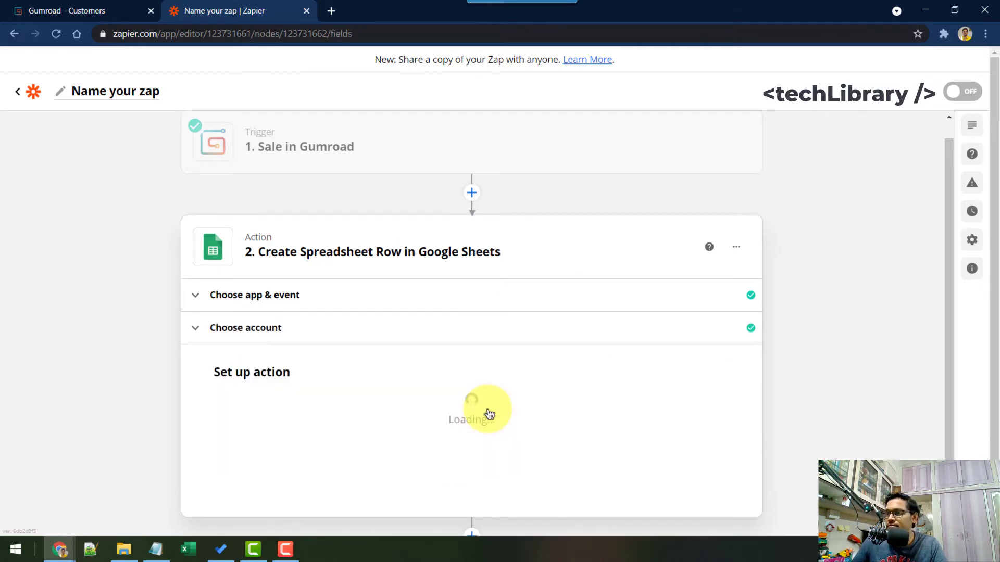
scroll(439, 326, down, 4)
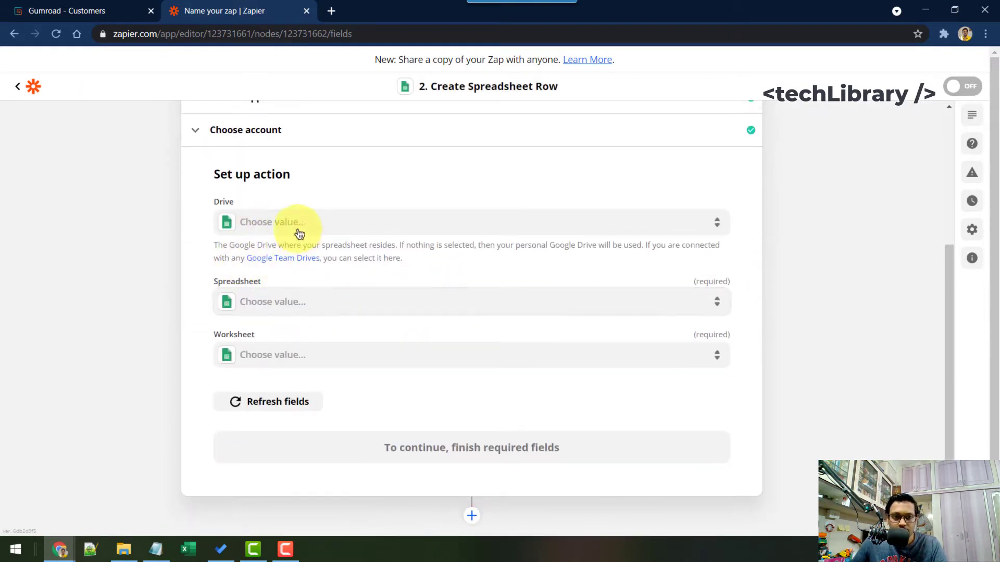
click(319, 225)
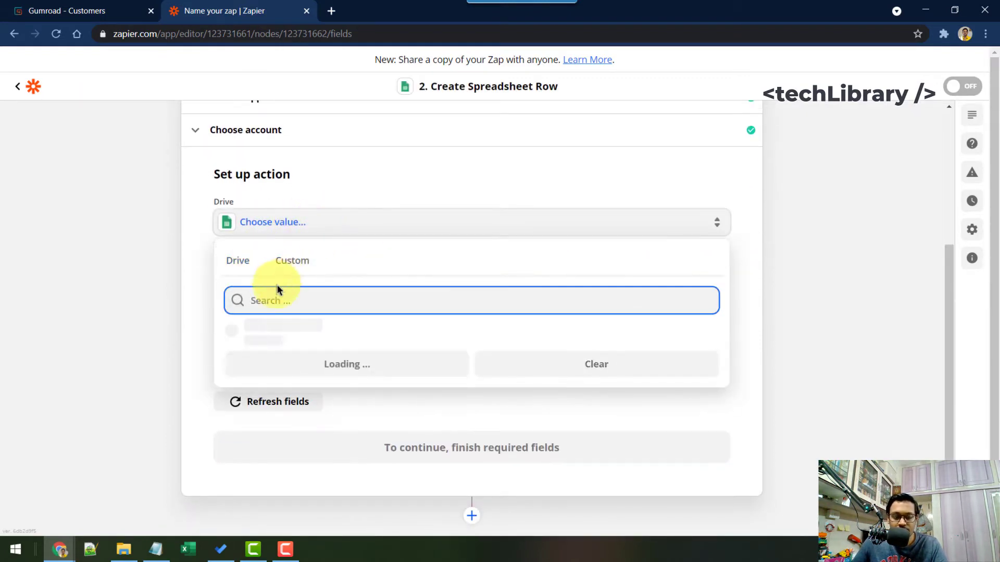
click(196, 239)
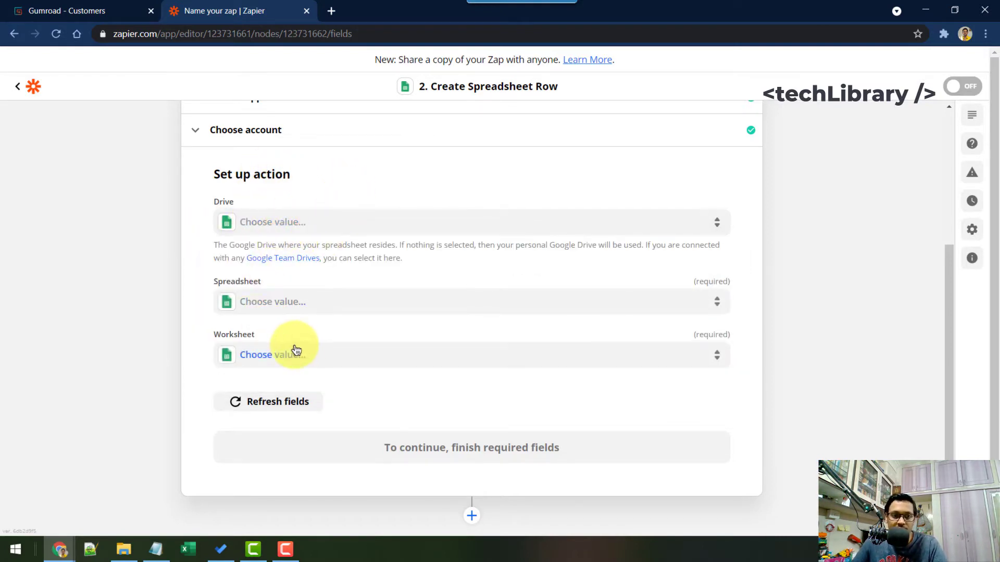
click(291, 302)
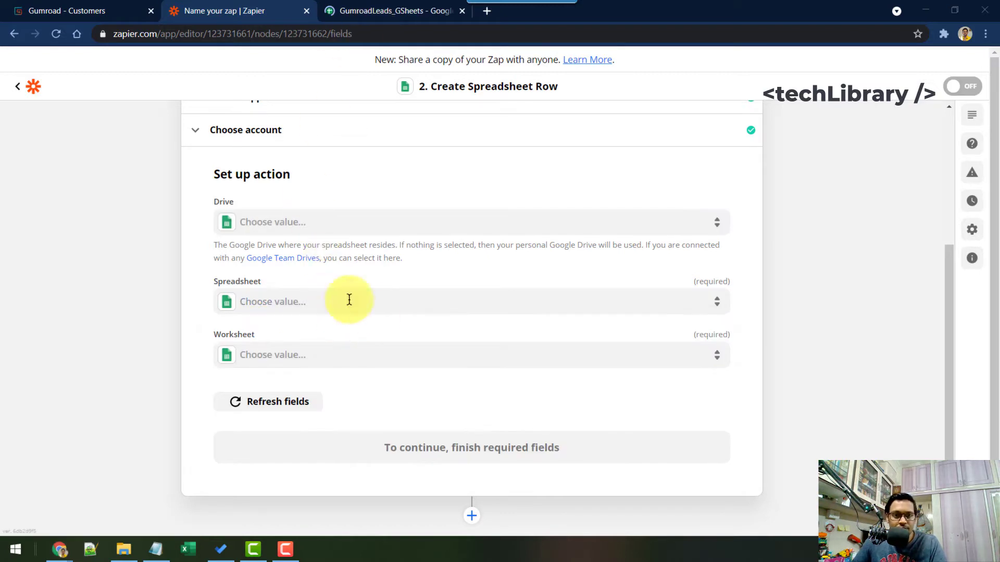
click(297, 56)
key(ctrl+Tab)
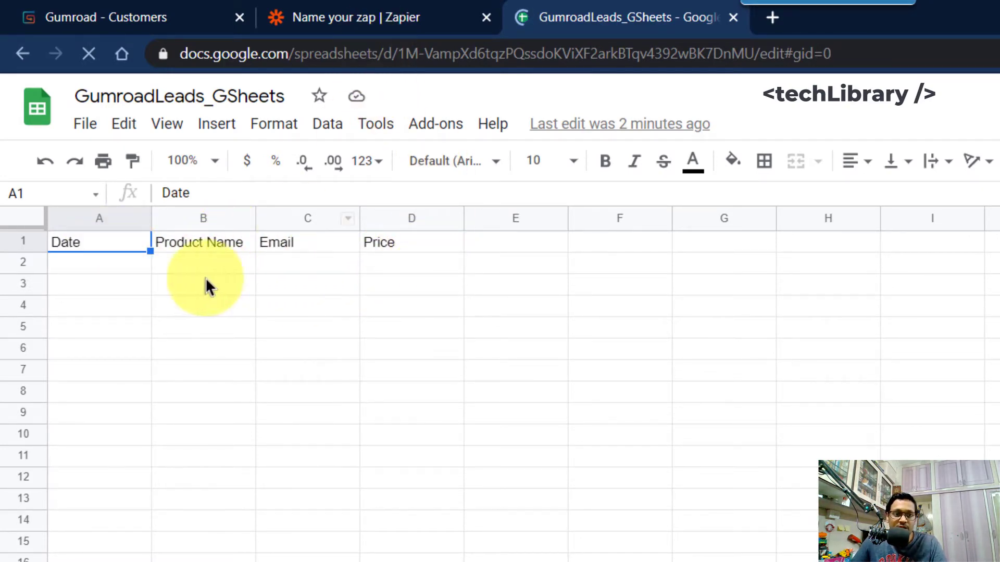
key(Down)
shift+click(392, 523)
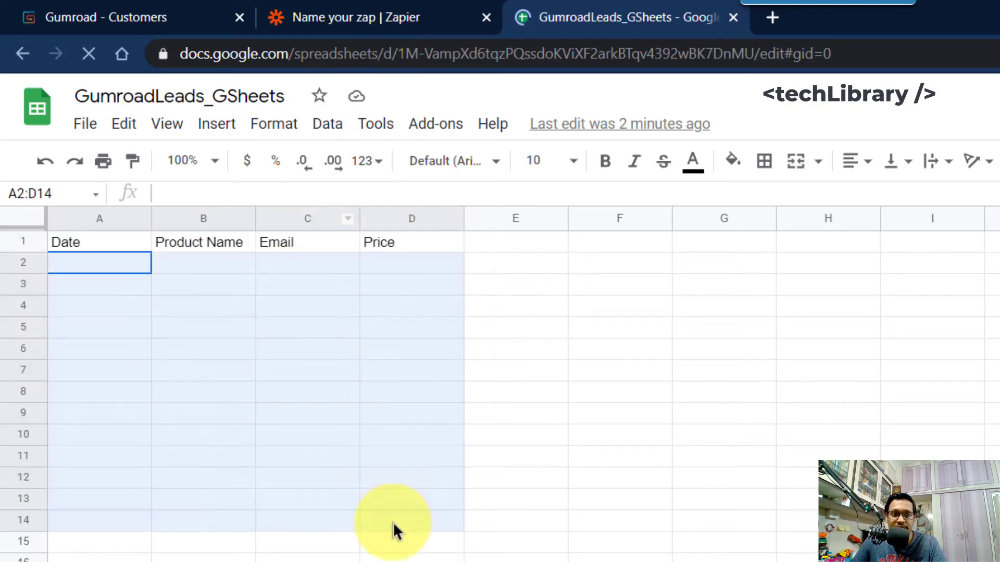
click(266, 349)
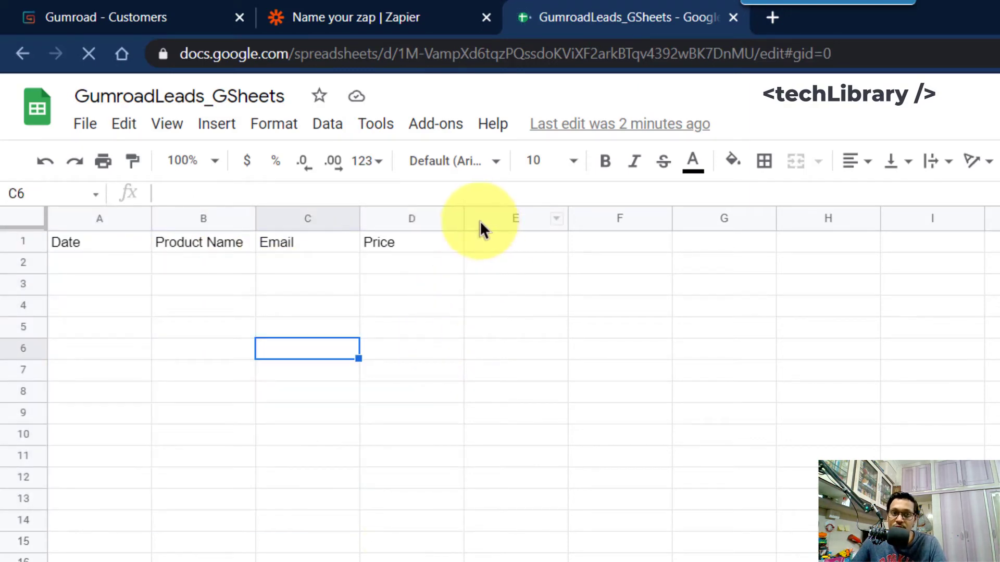
click(335, 10)
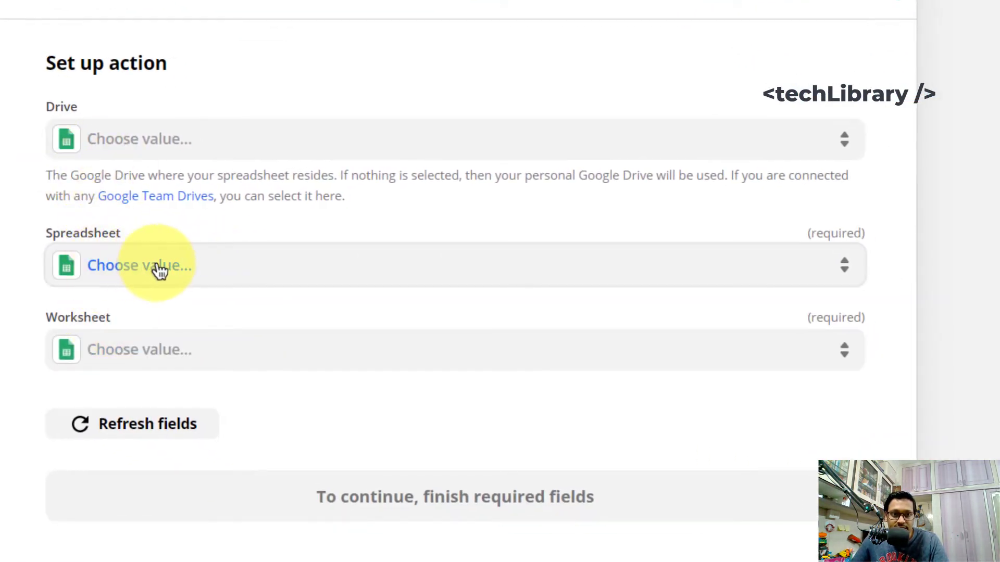
Step: Choose GumroadLeads_GSheets as the spreadsheet and Sheet1 as the worksheet
click(228, 270)
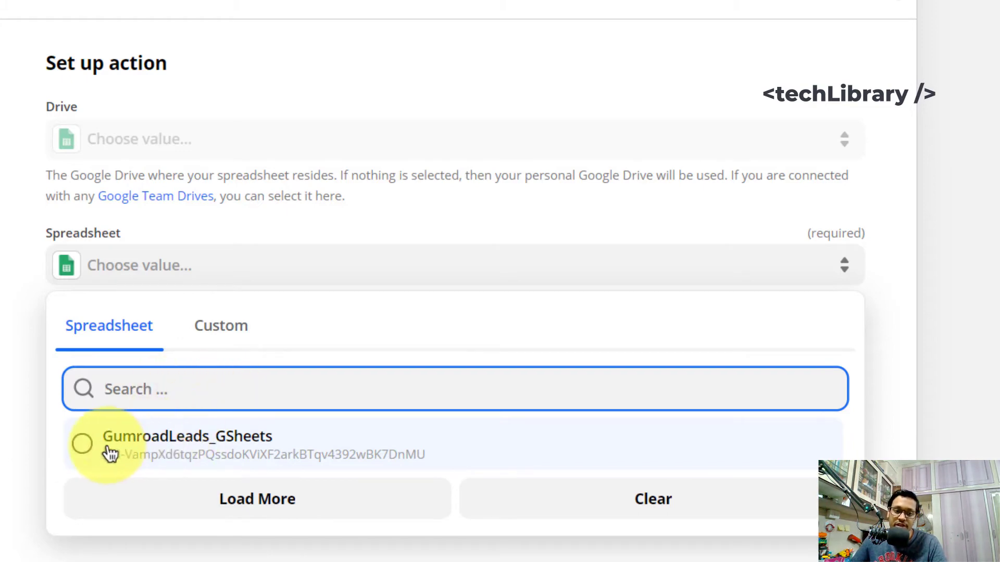
click(286, 461)
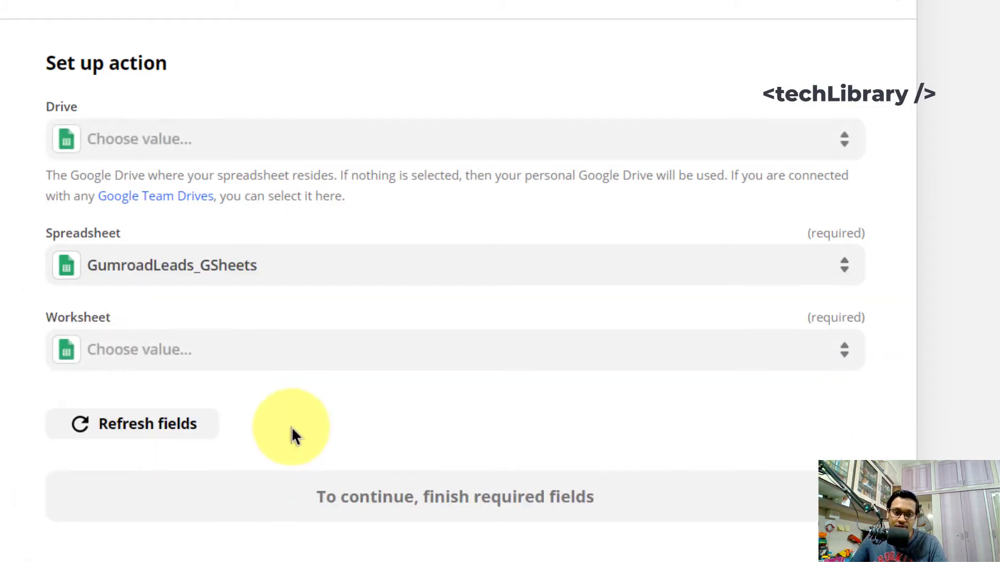
click(173, 349)
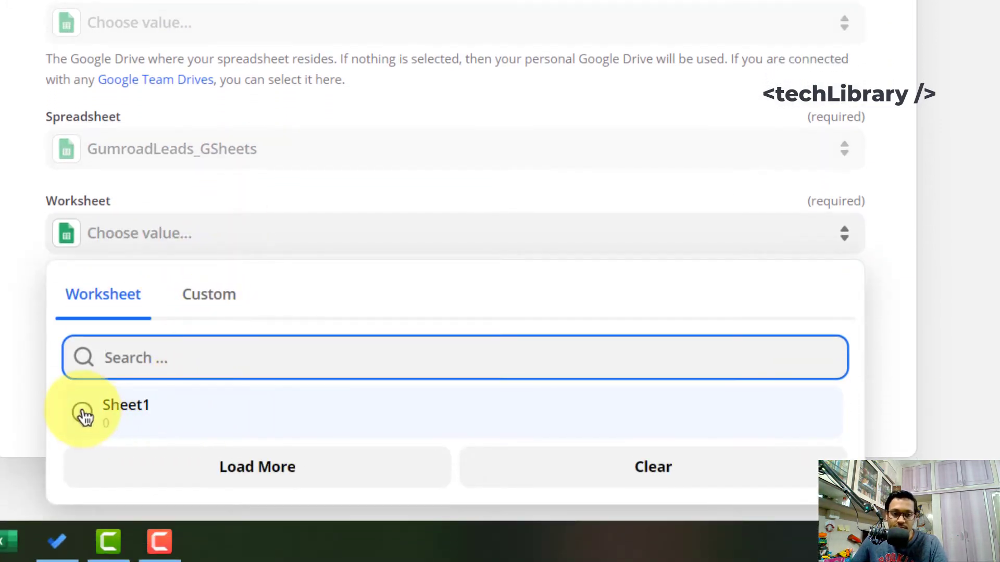
click(84, 415)
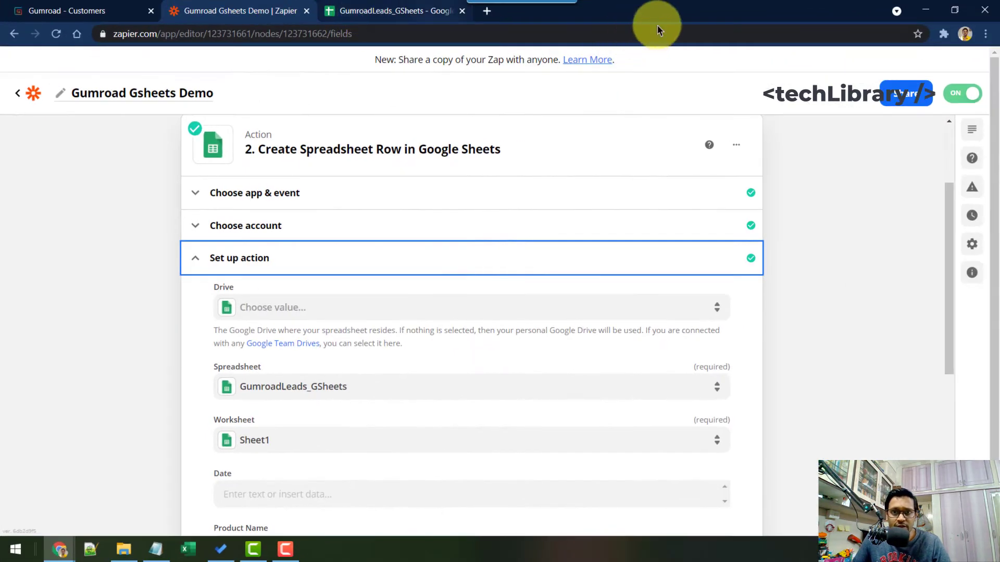
Step: Move the spreadsheet into its own window beside Zapier and scroll to the Date, Product Name, Email and Price fields
double_click(670, 11)
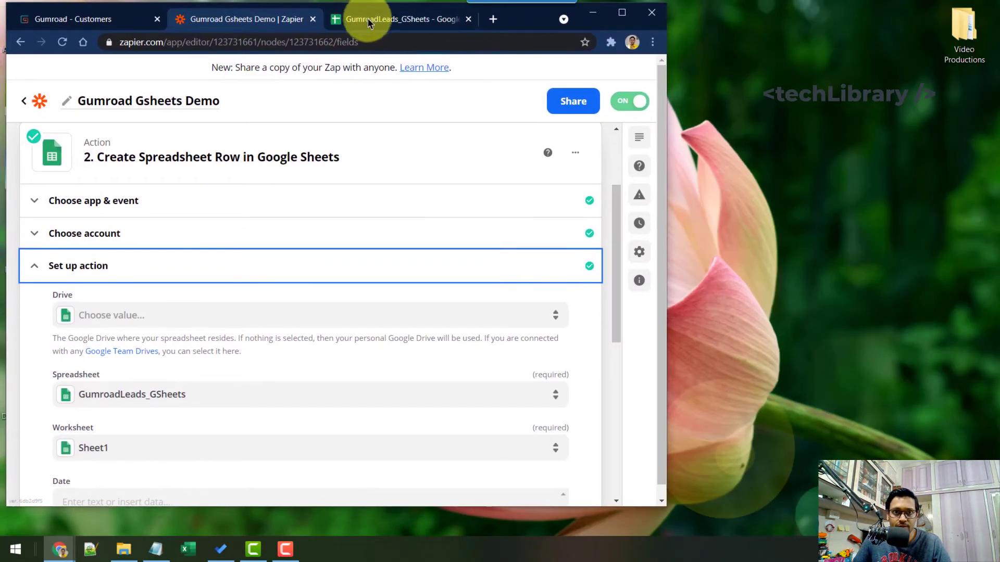
drag(365, 25, 767, 230)
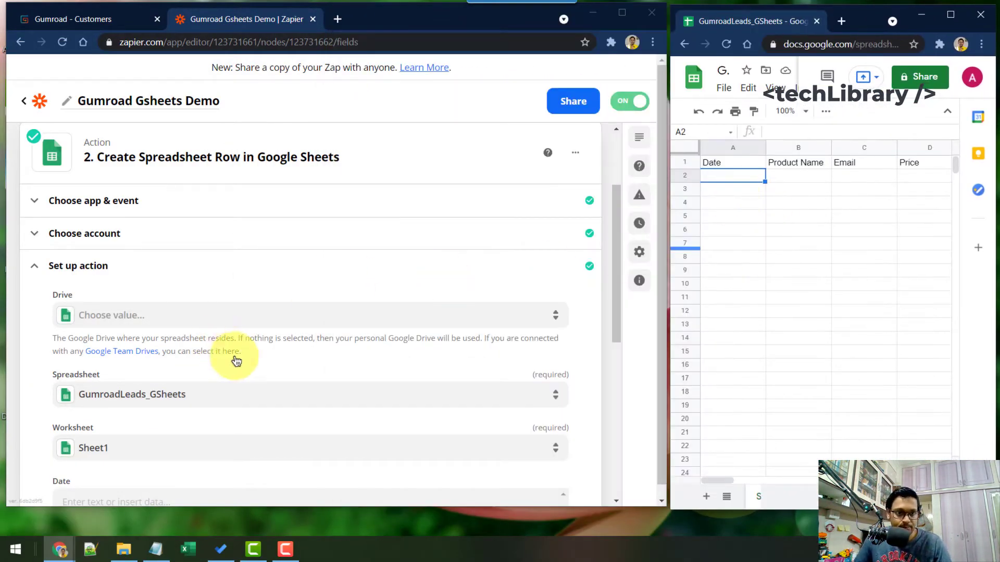
scroll(257, 305, down, 2)
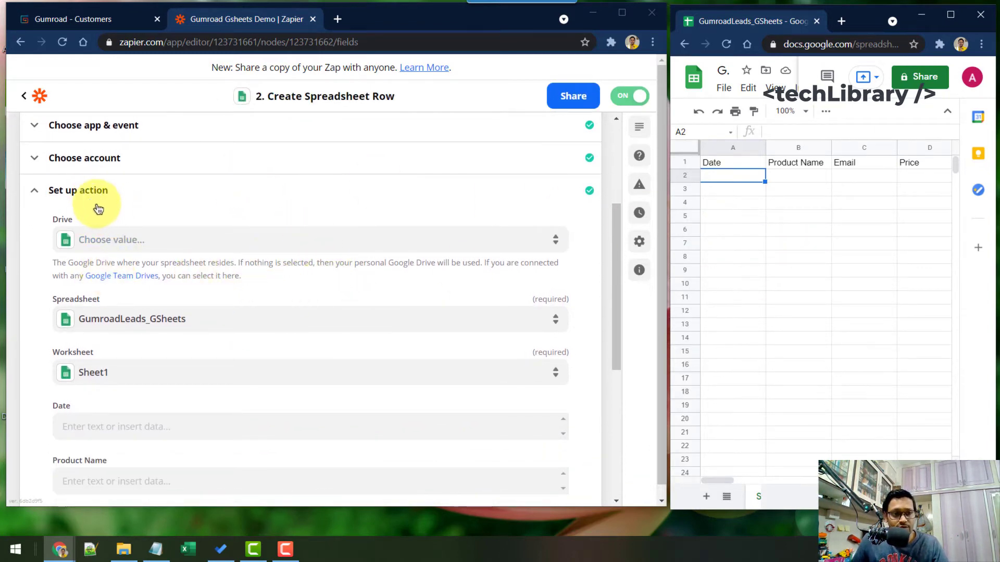
scroll(150, 219, down, 2)
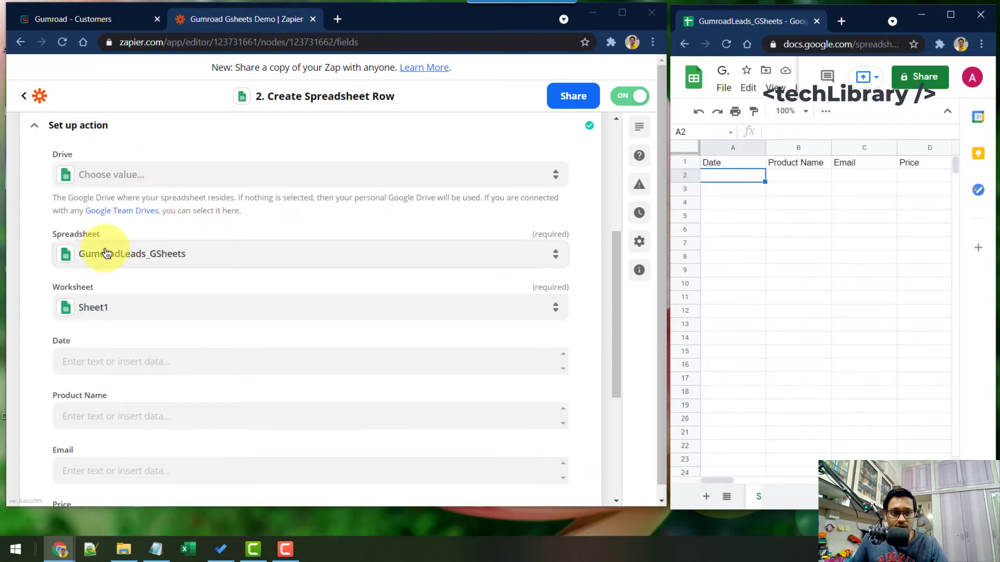
scroll(114, 313, down, 2)
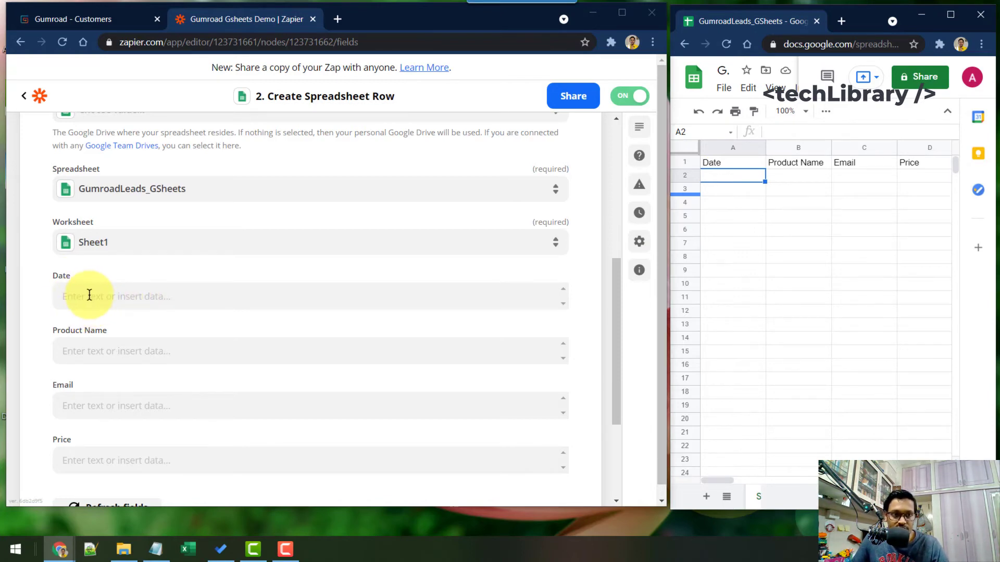
Step: Map the Gumroad '1. Sale Timestamp' value into the Date field
click(162, 300)
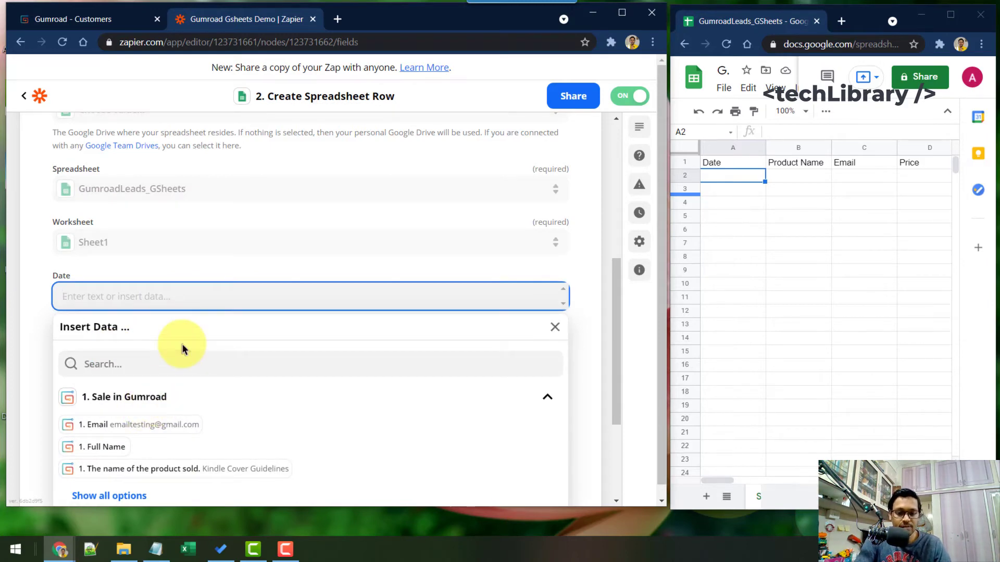
text(time)
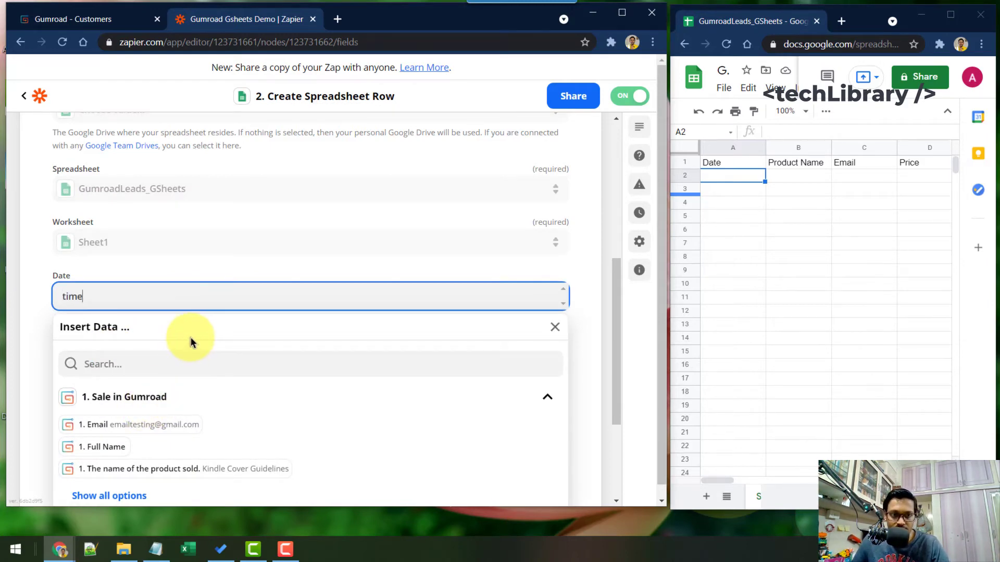
click(116, 501)
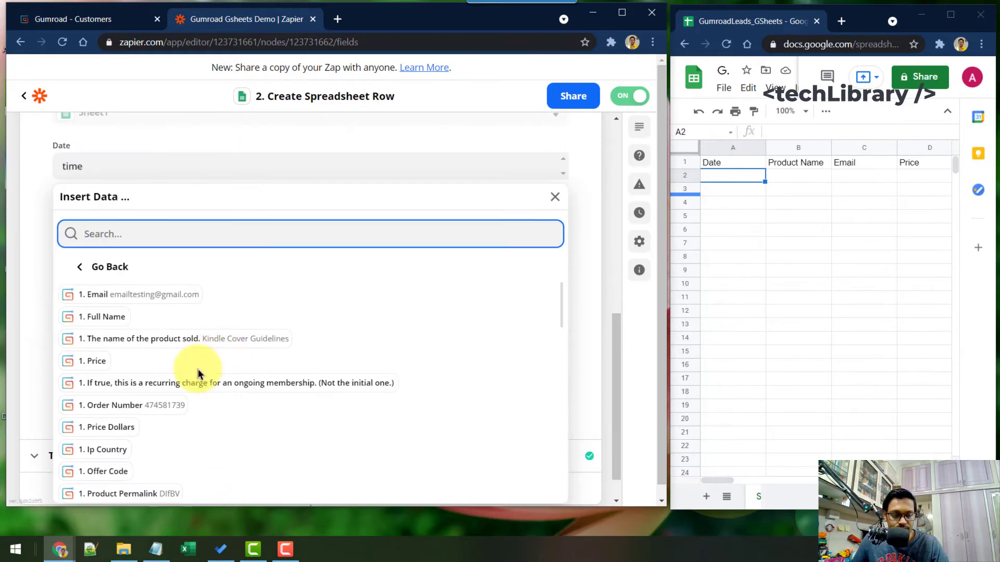
scroll(198, 401, down, 4)
scroll(199, 400, down, 5)
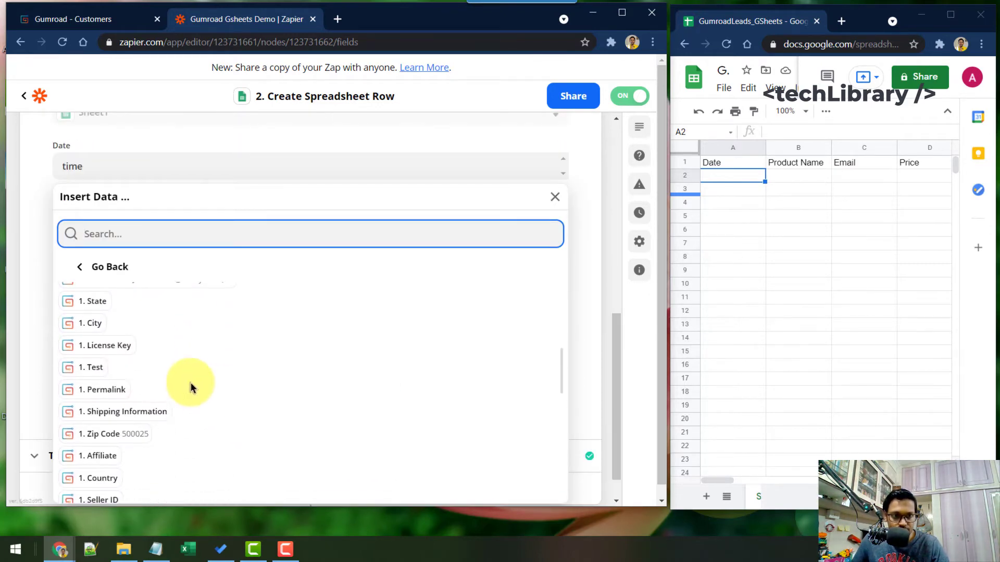
scroll(188, 391, down, 3)
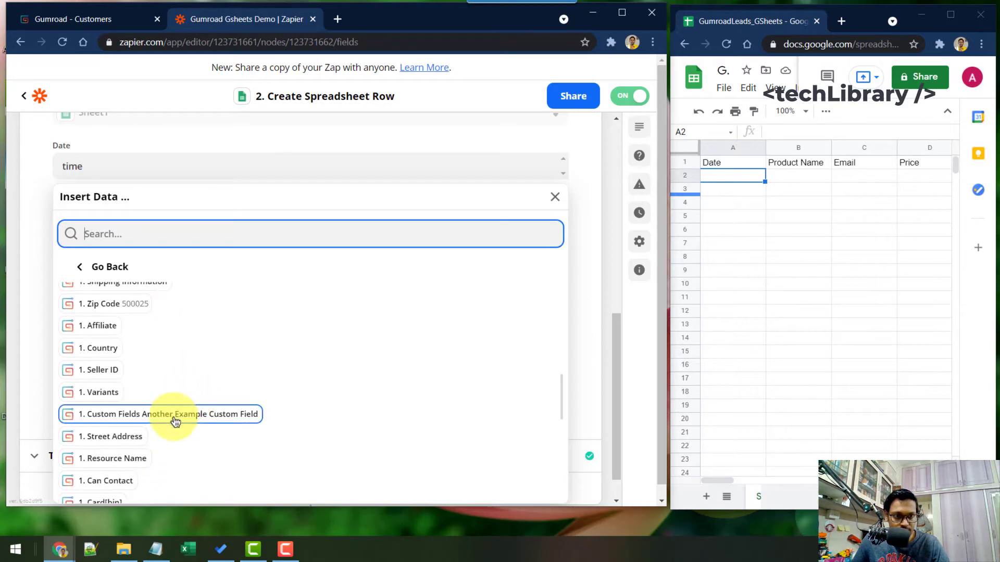
scroll(229, 427, up, 5)
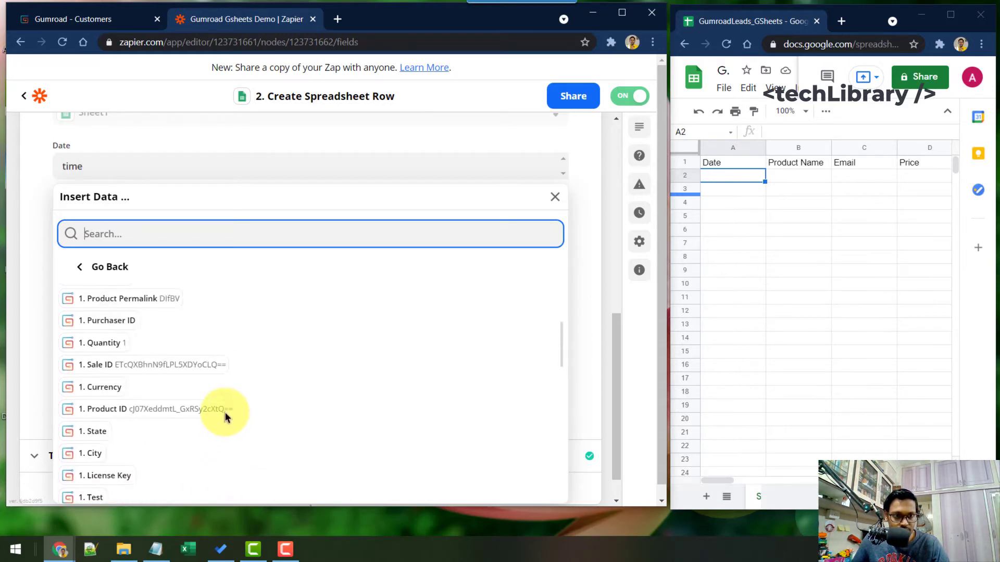
text(time)
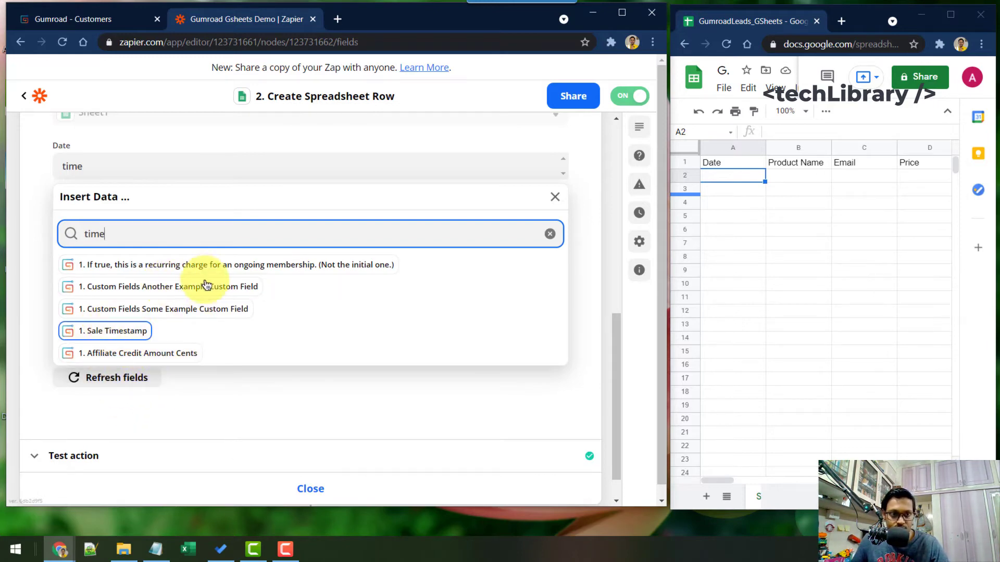
click(116, 334)
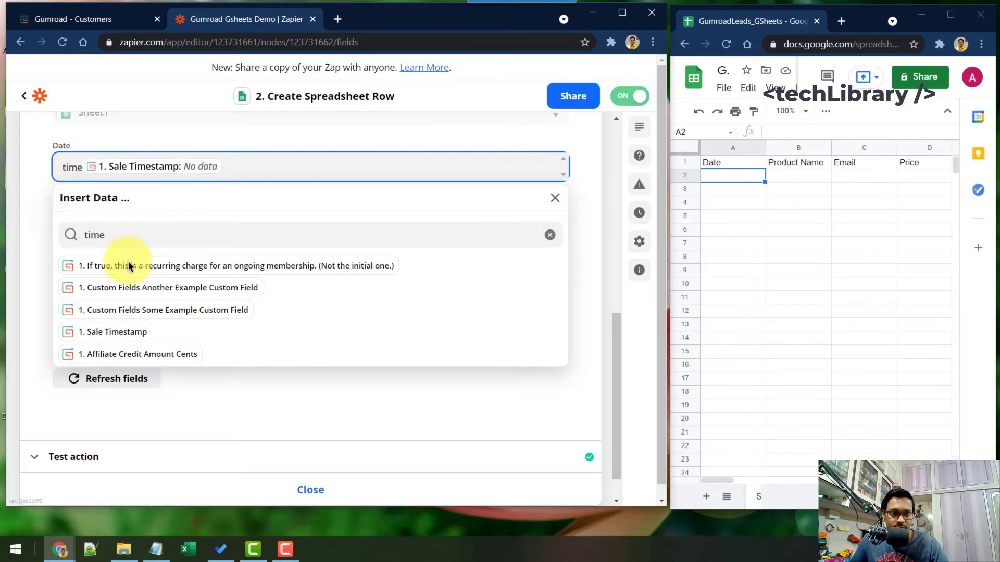
click(128, 156)
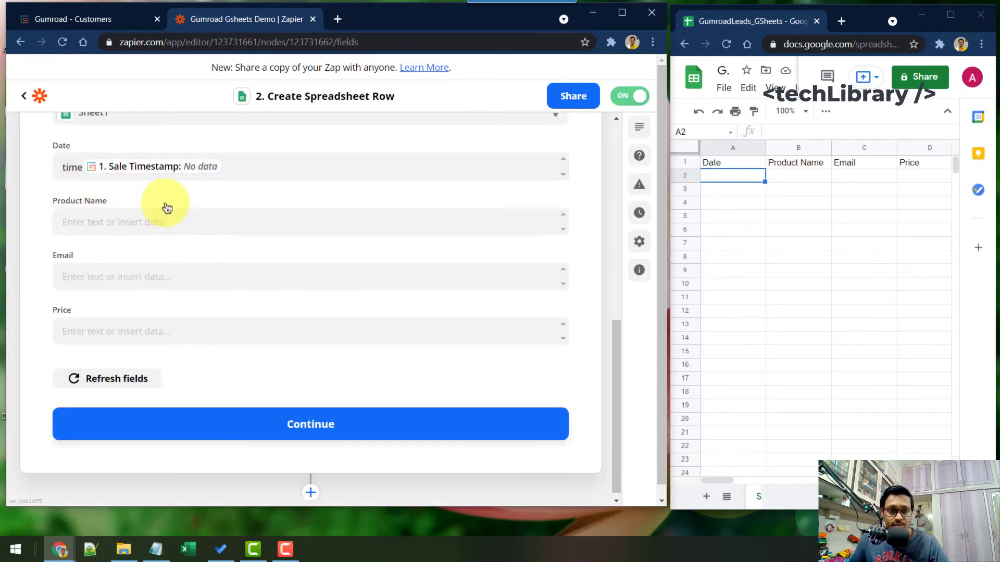
scroll(155, 234, up, 2)
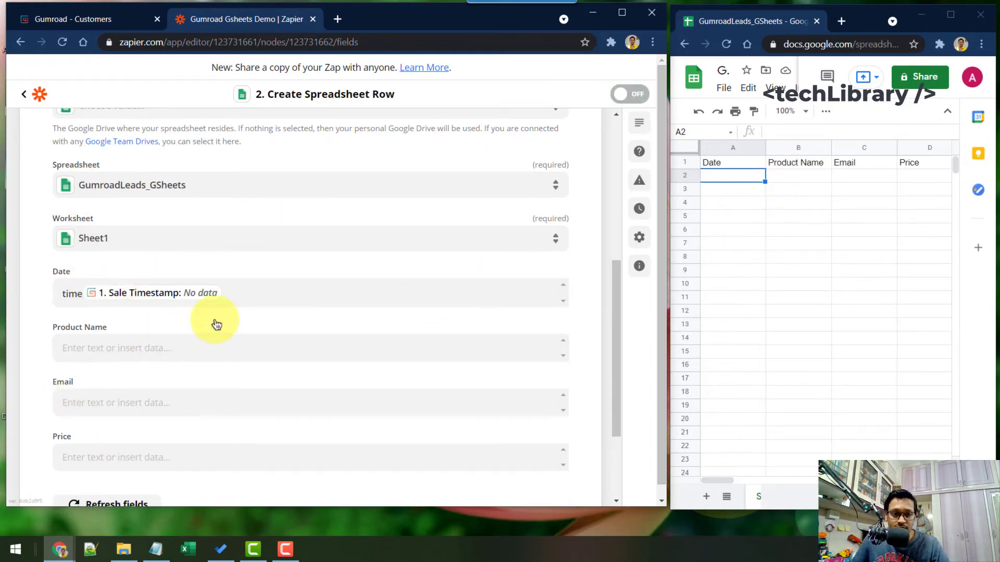
scroll(229, 262, down, 2)
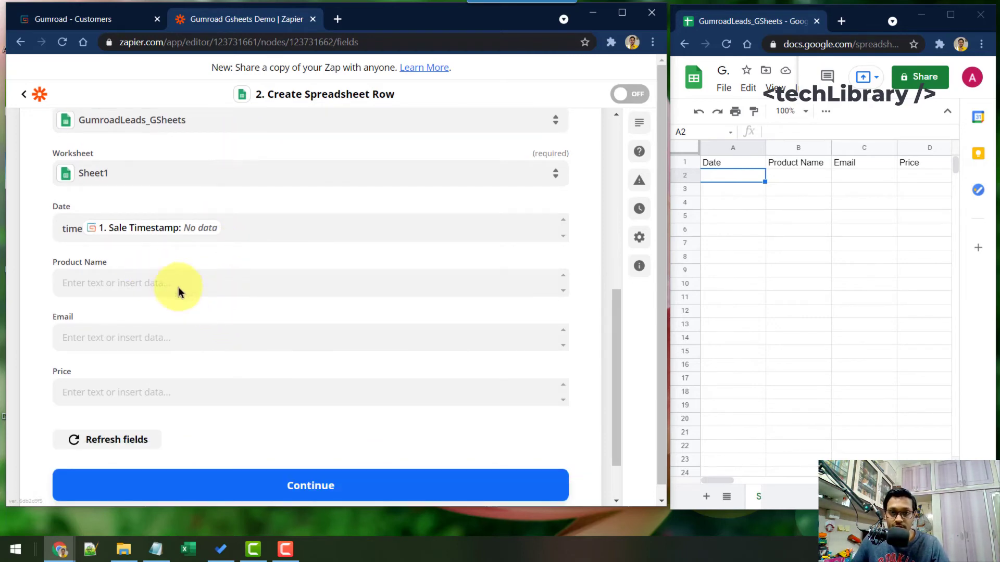
scroll(250, 268, down, 2)
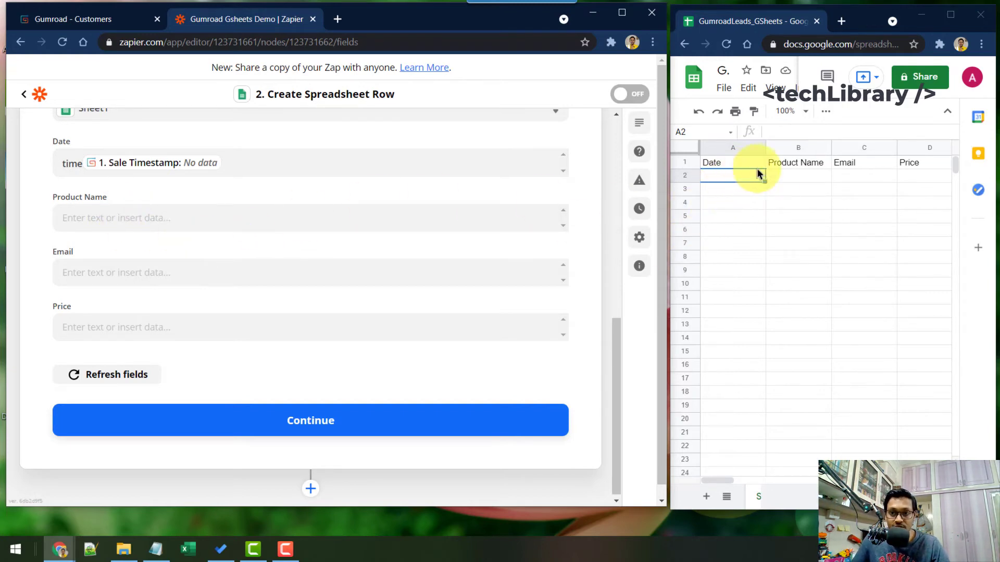
Step: Map the sold product's name into Product Name and the buyer's email into Email
click(101, 219)
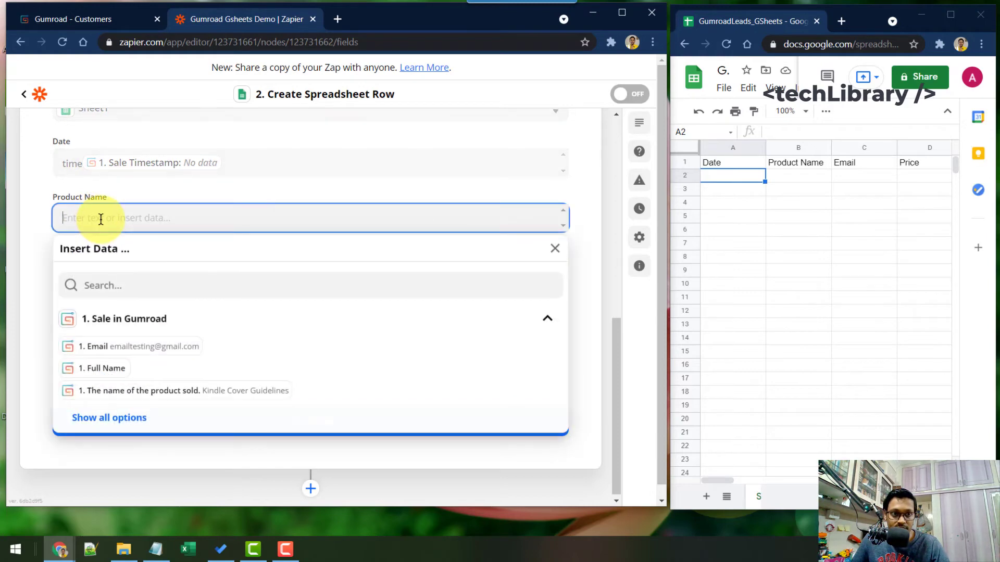
click(202, 393)
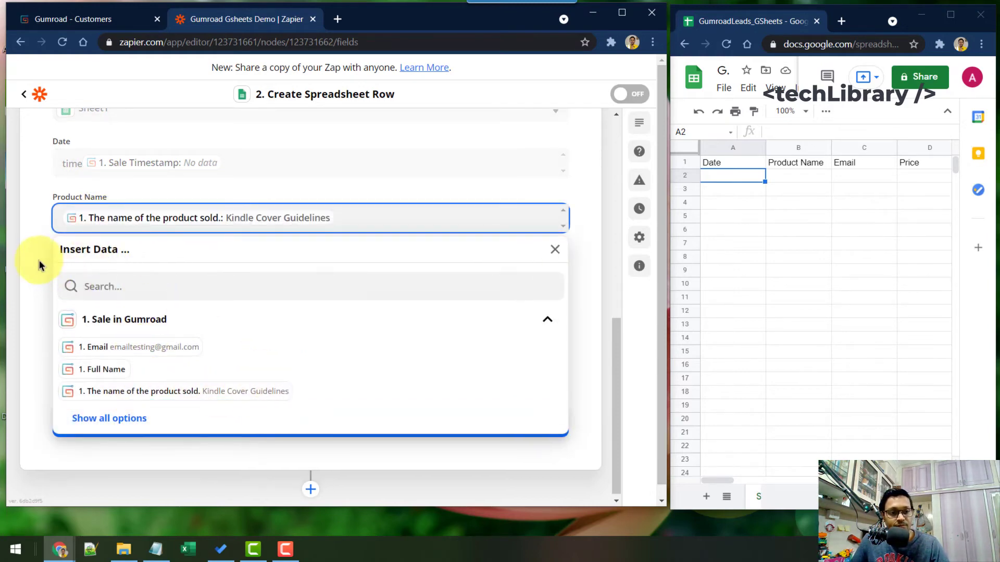
click(48, 242)
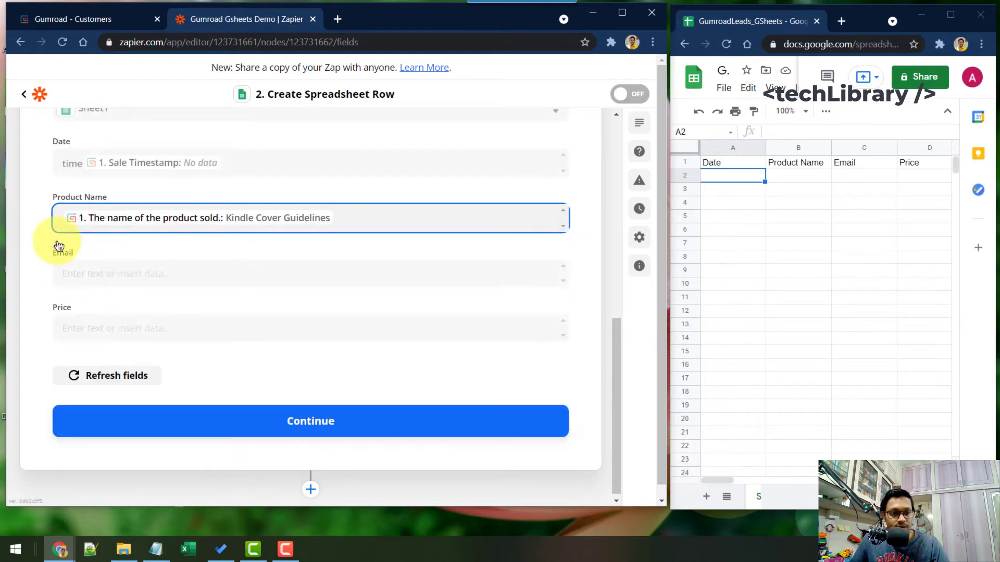
click(103, 275)
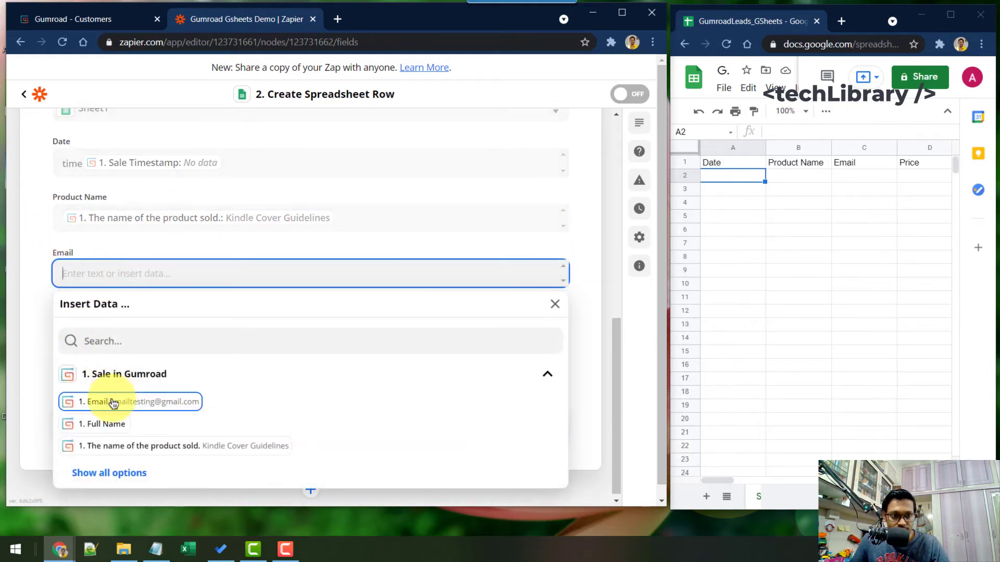
click(113, 403)
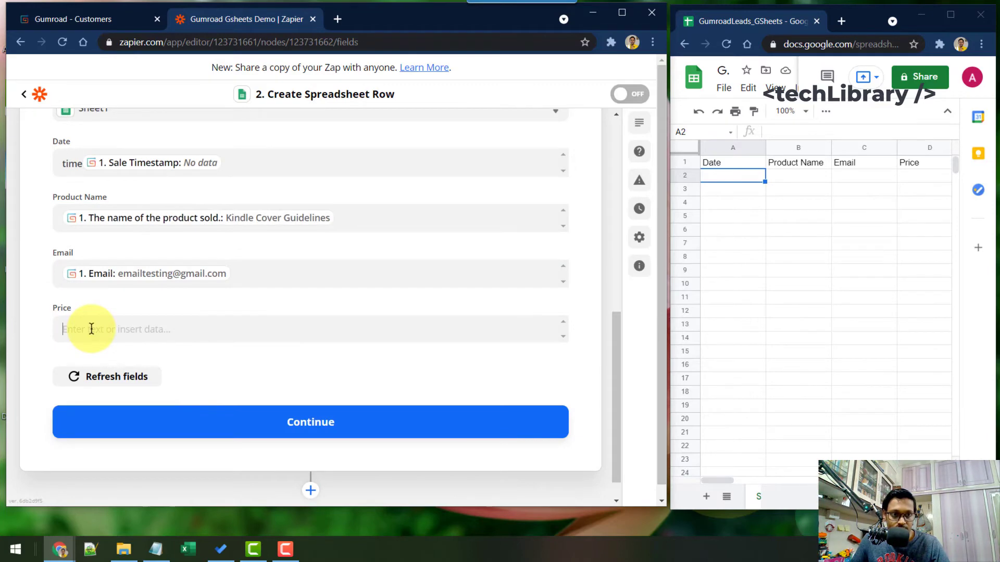
Step: Map the sale Price into the Price field and continue to the action test
click(91, 329)
scroll(127, 453, down, 1)
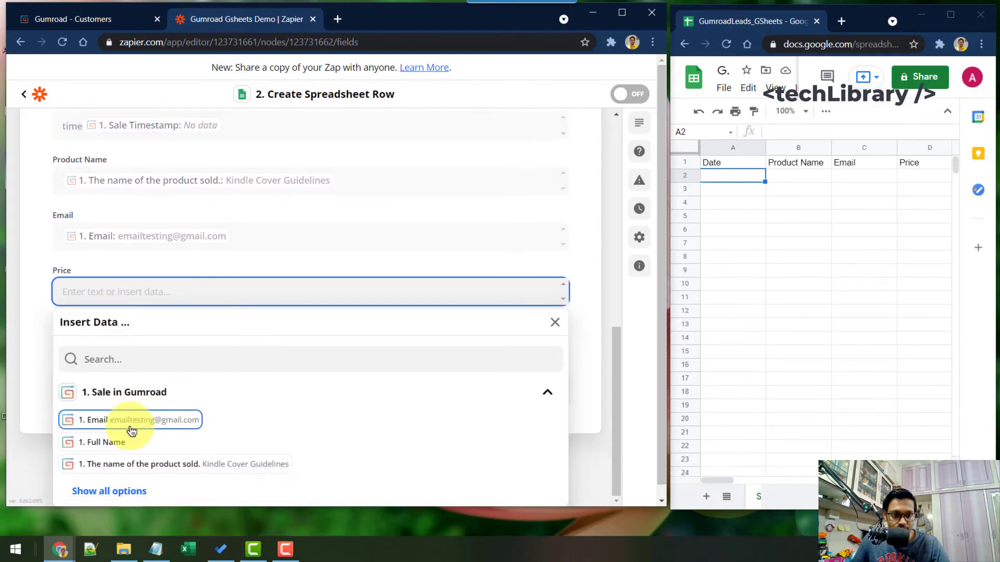
click(113, 492)
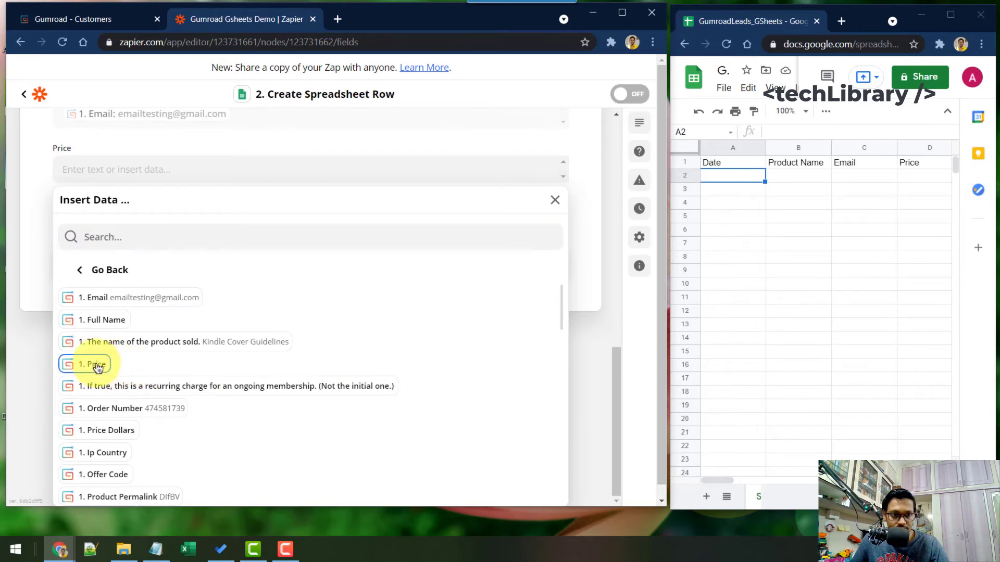
click(93, 366)
click(39, 206)
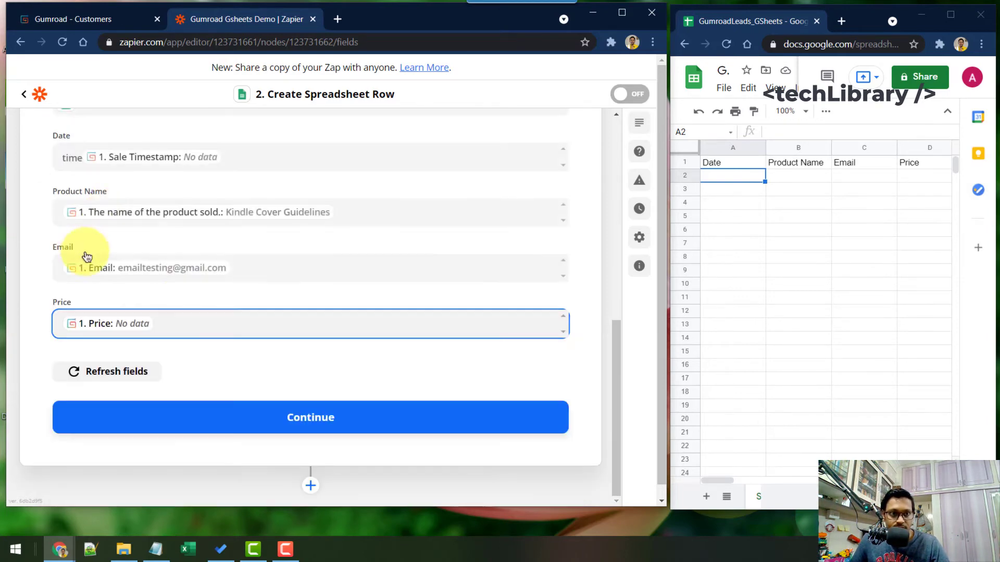
click(329, 423)
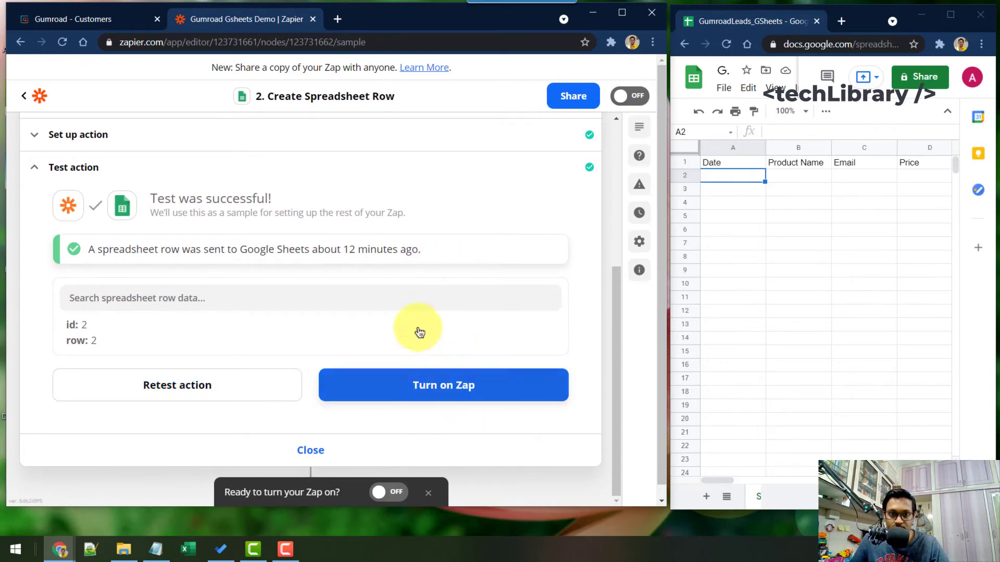
Step: Turn on the Gumroad-to-Google Sheets zap and close the step editor
click(442, 391)
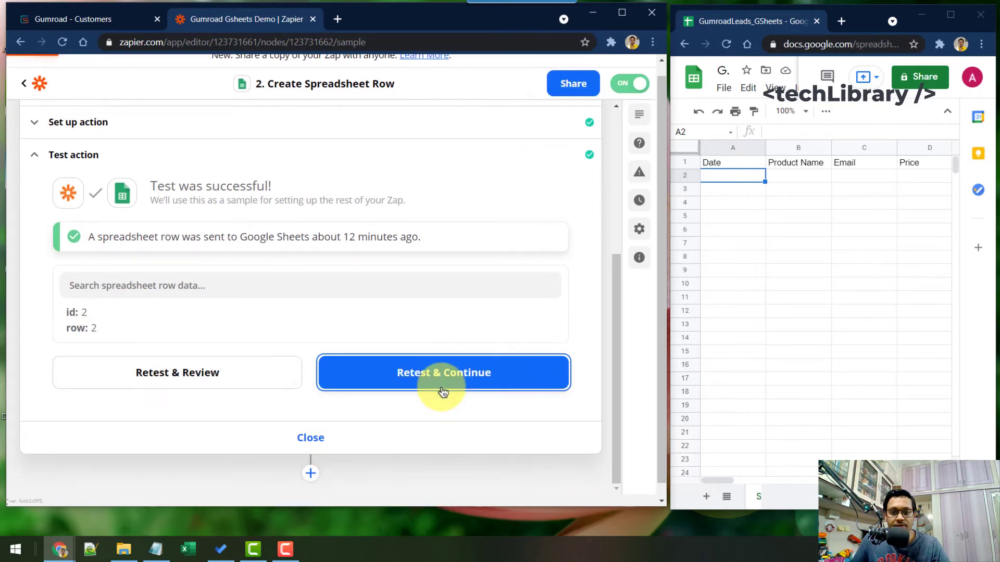
click(443, 391)
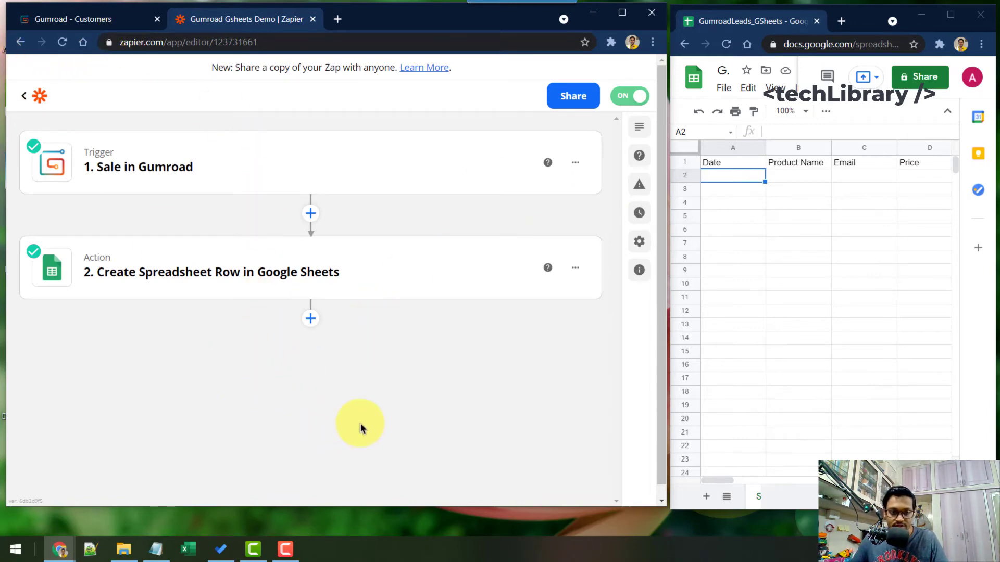
Step: In a private browser window, open Gumroad's '7 Concepts to Help You Sell More Books' product page
key(ctrl+shift+n)
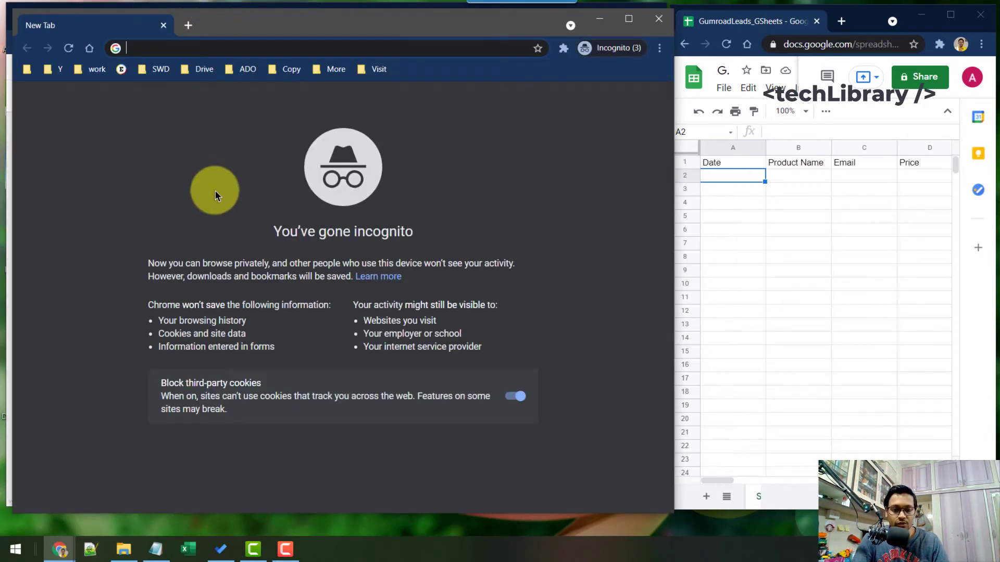
text(gumroad.com/aruns)
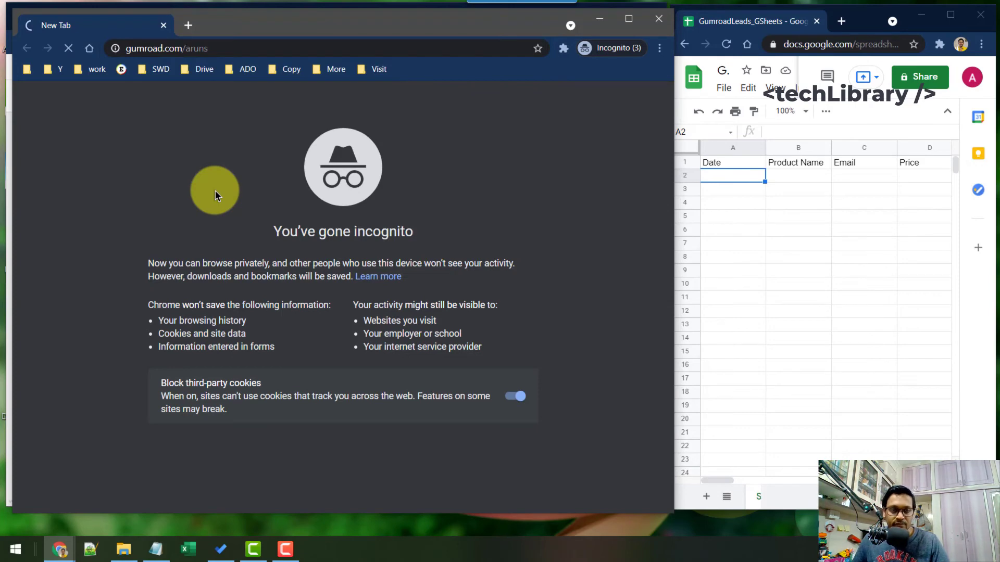
drag(265, 26, 253, 18)
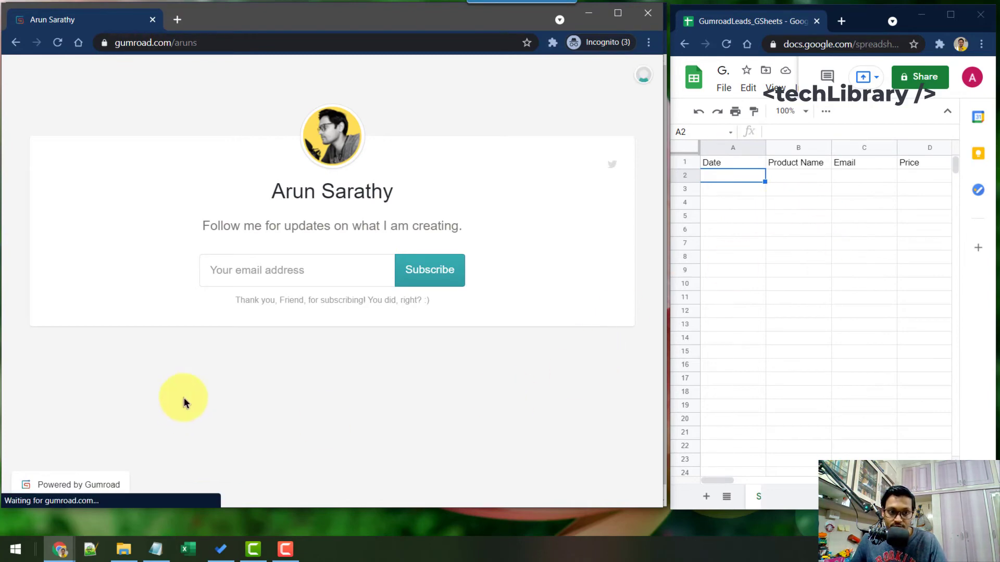
scroll(292, 312, down, 1)
scroll(419, 312, down, 2)
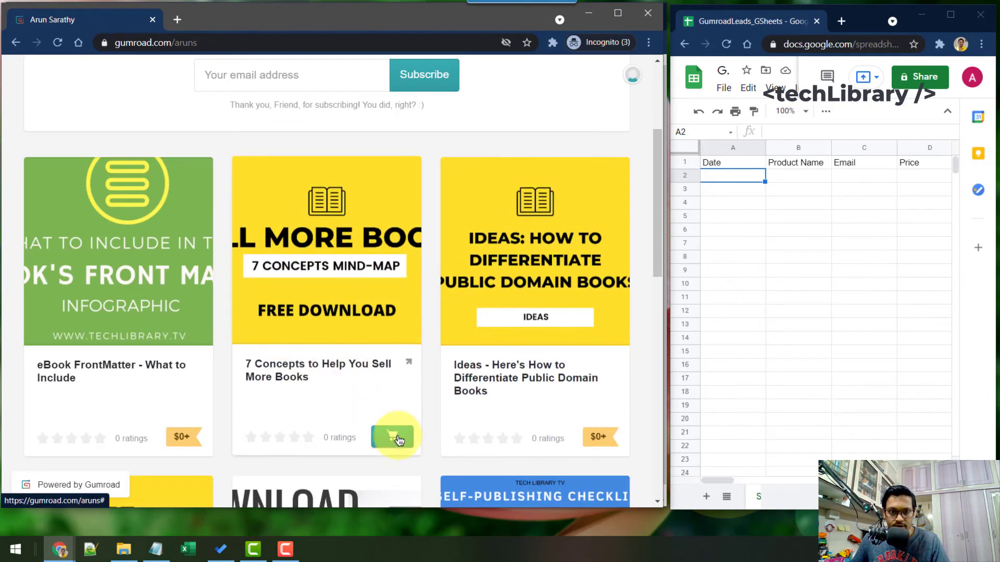
click(398, 440)
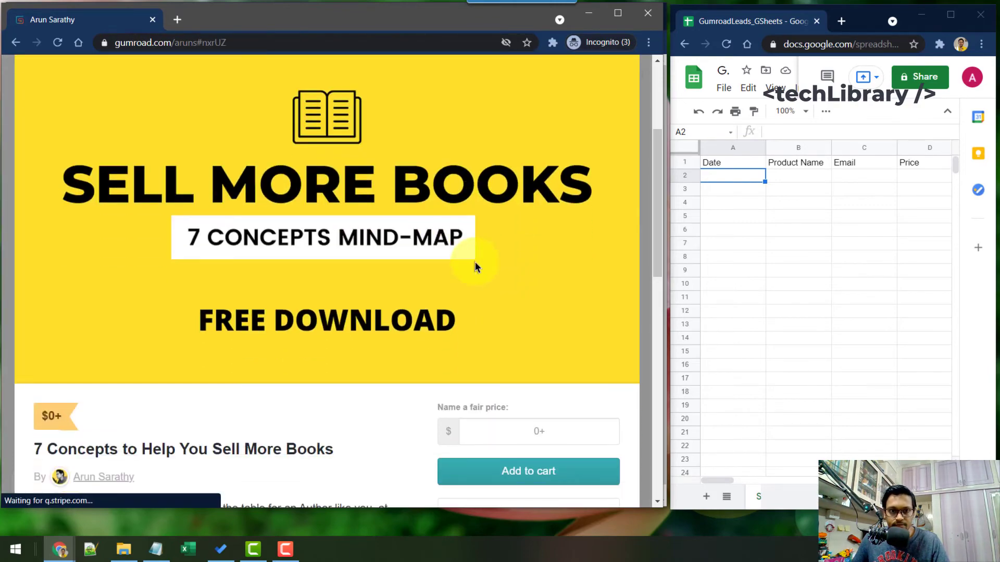
scroll(495, 292, down, 2)
Step: Enter a price of 0, add the book to the cart and proceed to checkout
click(542, 314)
text(0)
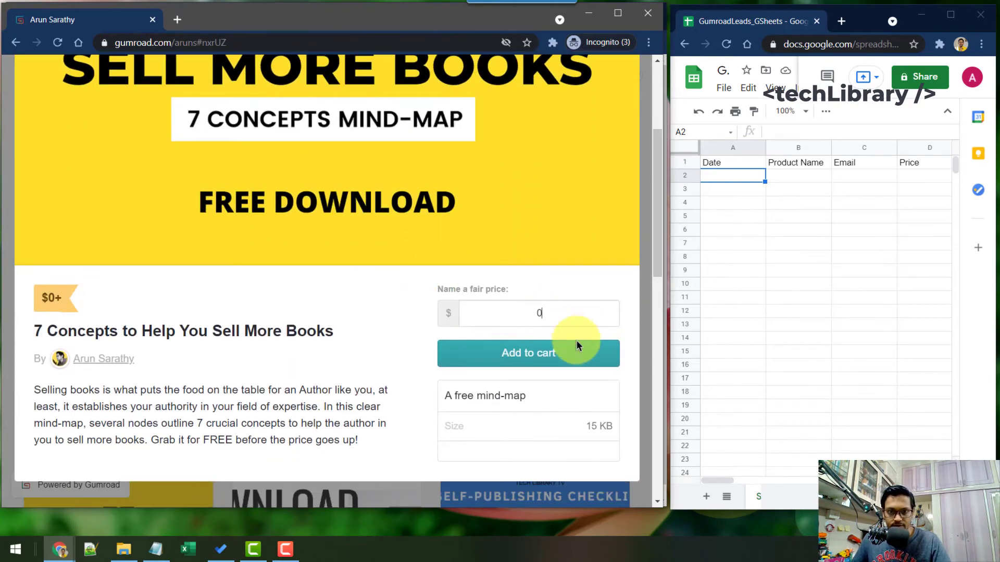
click(531, 351)
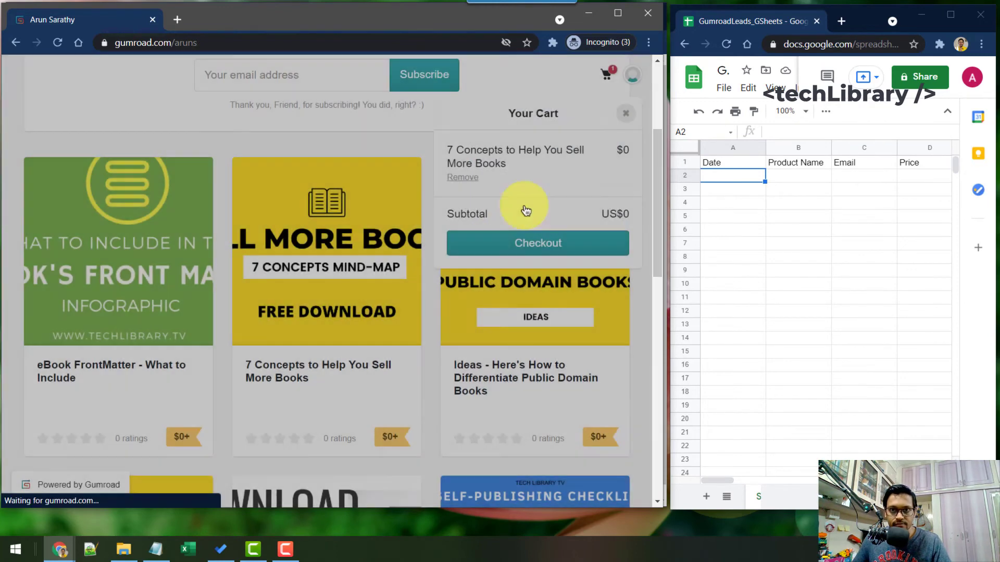
click(548, 246)
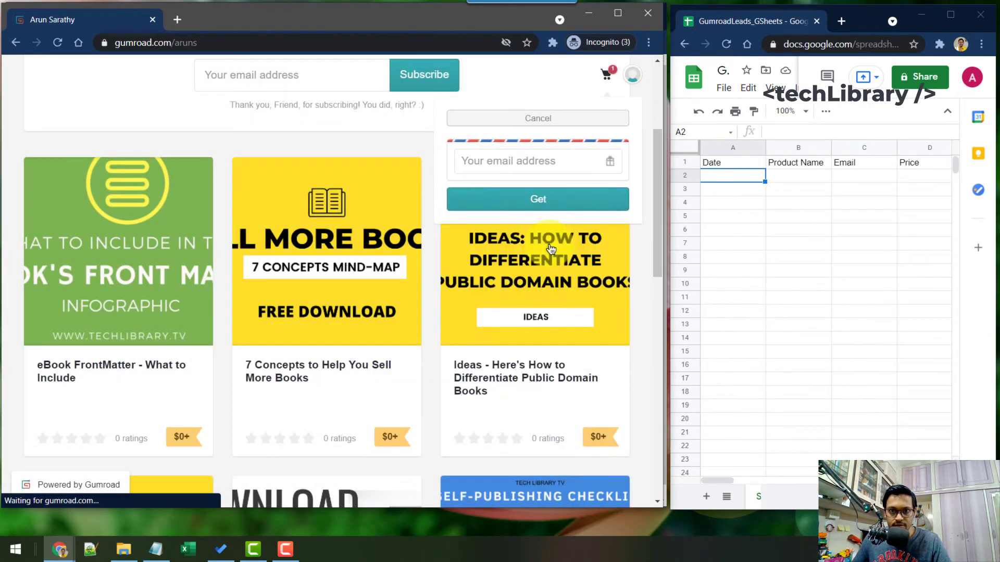
Step: Enter a test email address at checkout and submit the free order
click(513, 161)
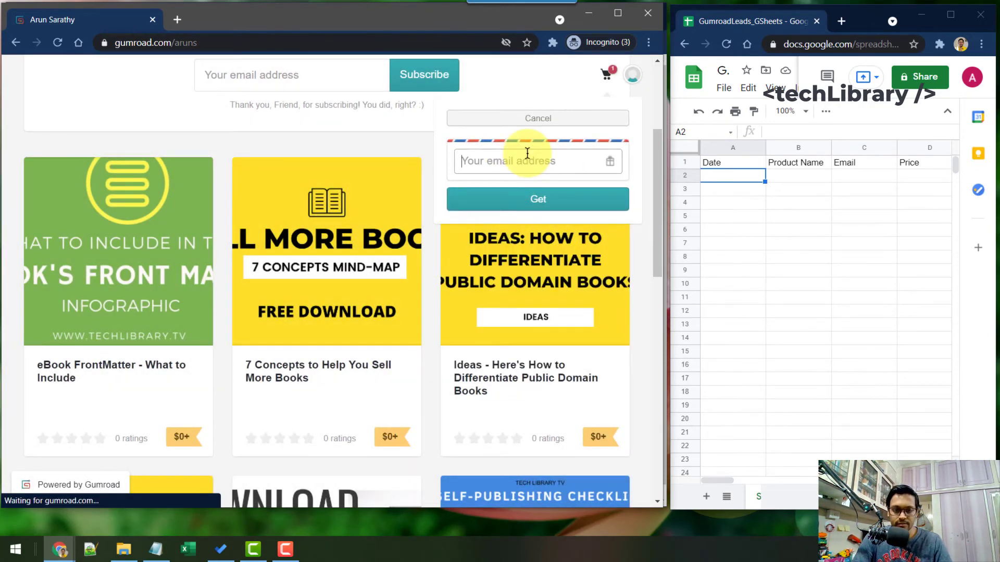
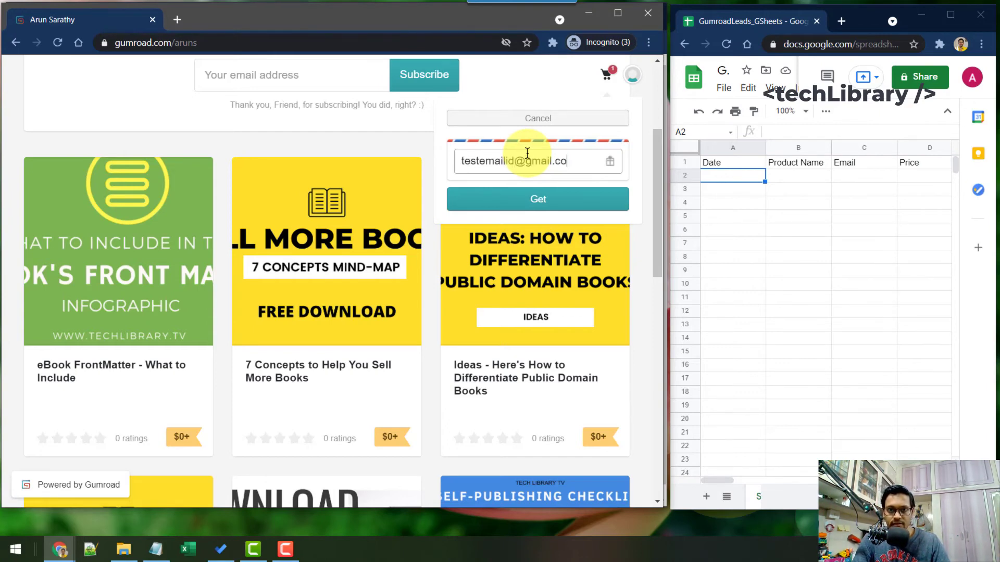
key(Return)
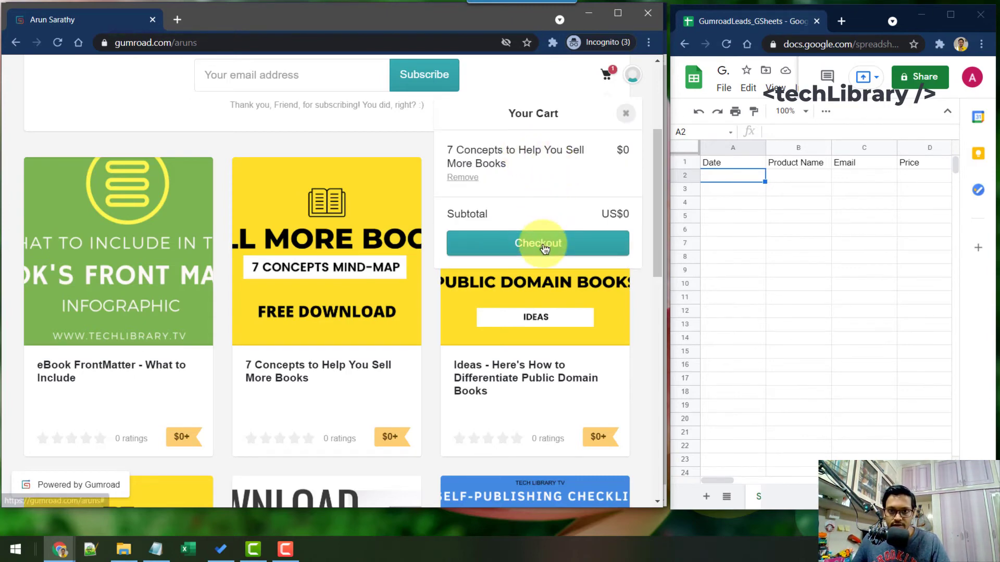
click(543, 248)
click(539, 202)
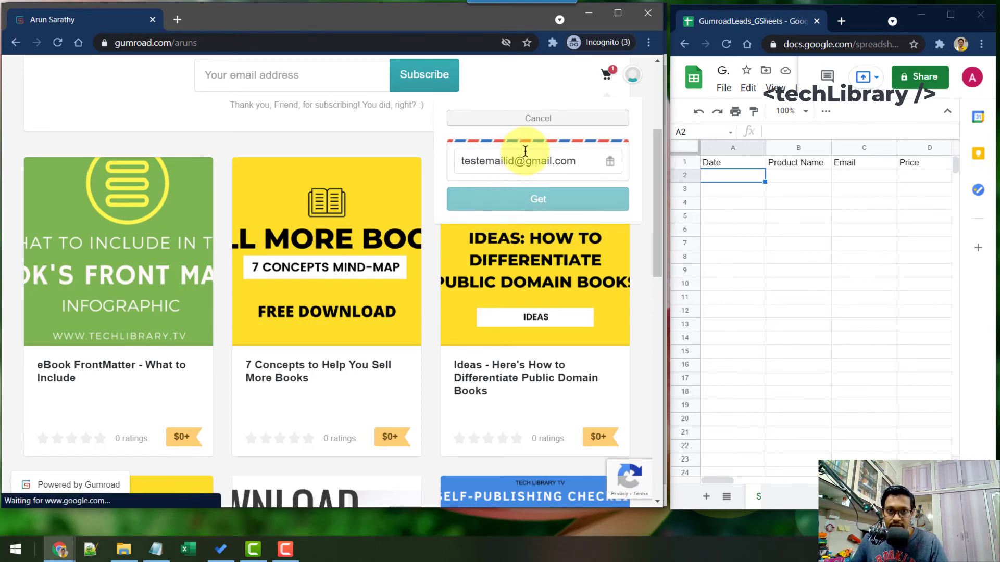
Step: Pass the parking-meter reCAPTCHA to complete the free purchase, then minimize the Gumroad window
scroll(341, 247, up, 4)
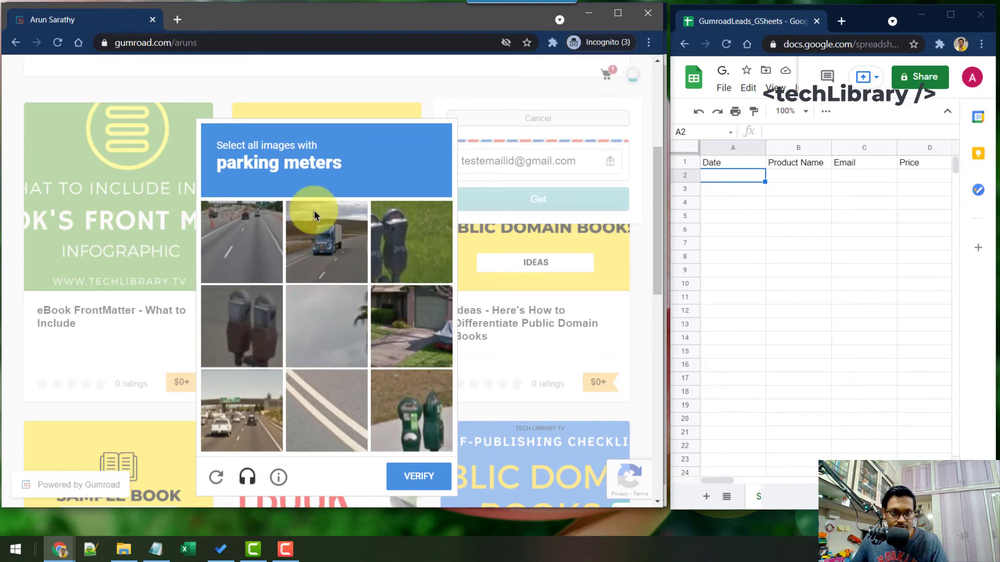
click(405, 239)
click(424, 378)
click(251, 344)
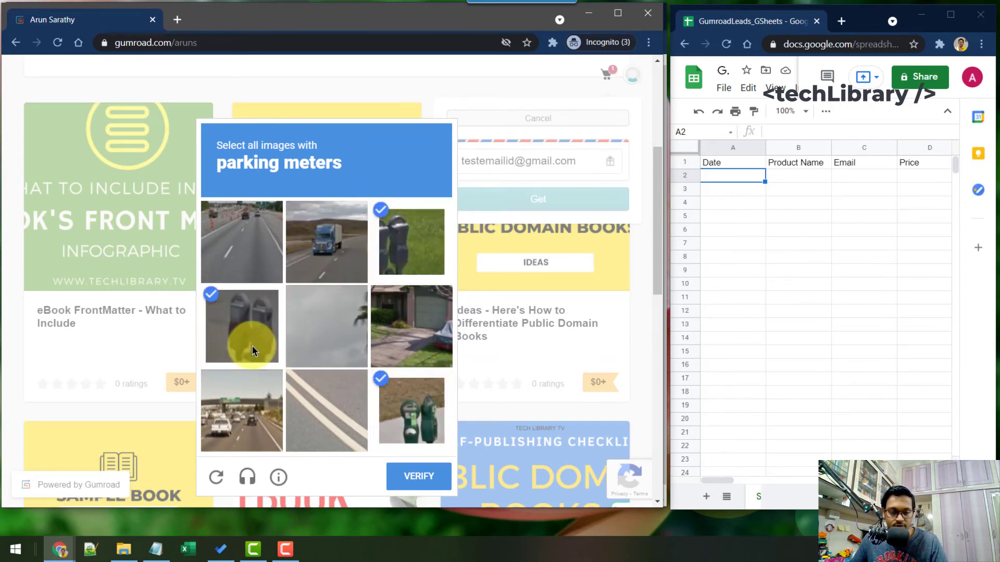
click(416, 476)
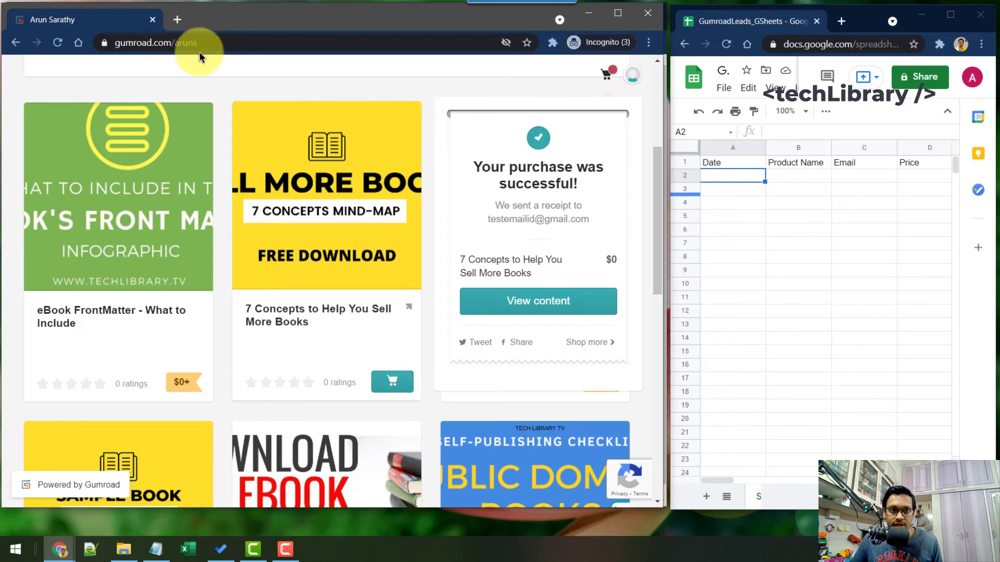
click(592, 16)
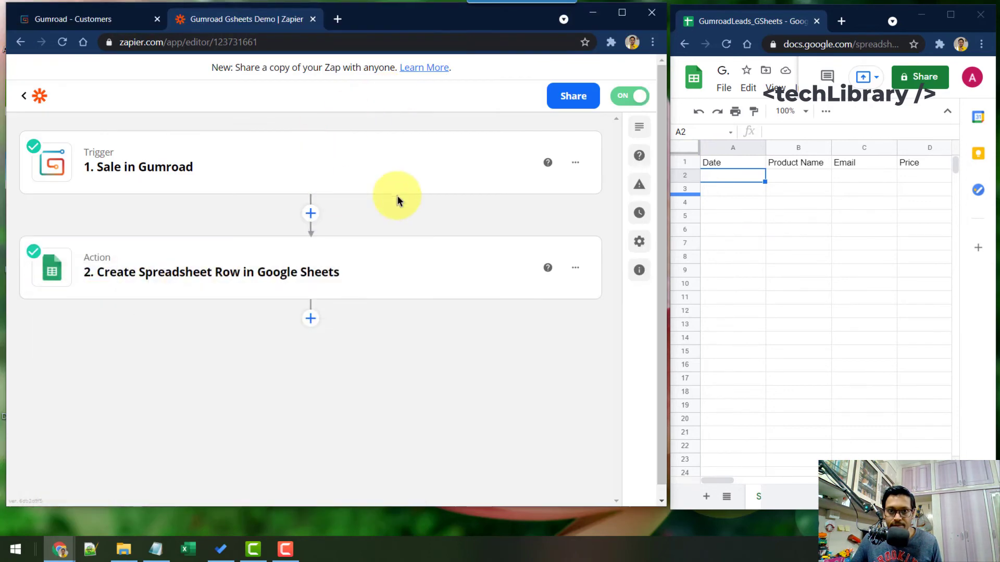
Step: Go back to the Zapier zaps list, then bring up and maximize the GumroadLeads_GSheets spreadsheet
click(26, 97)
click(778, 233)
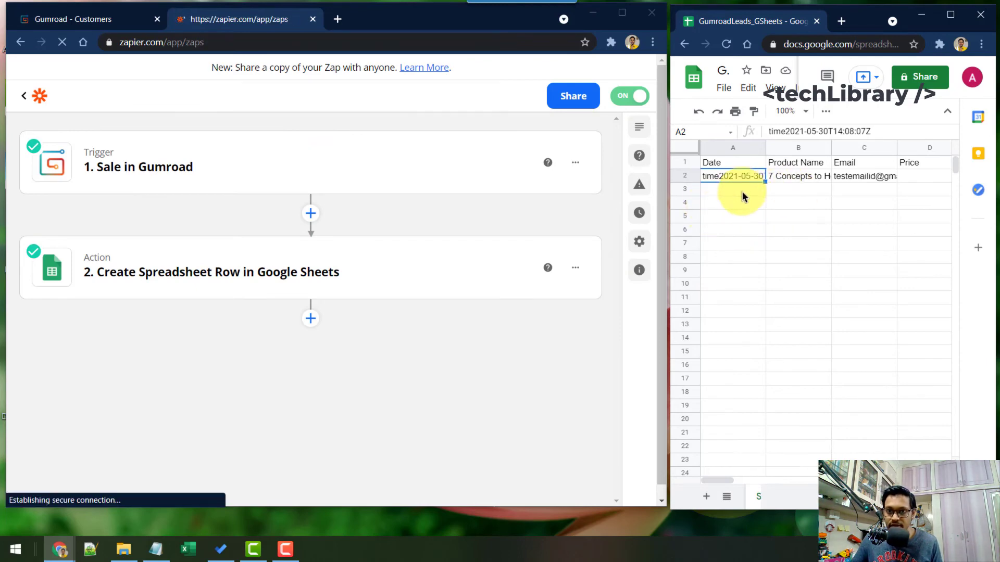
click(781, 228)
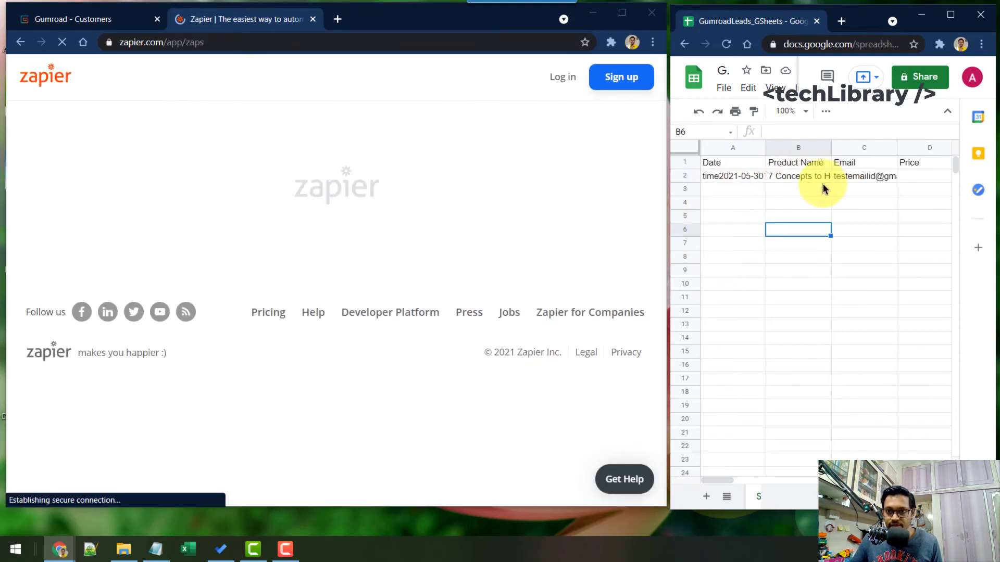
click(950, 14)
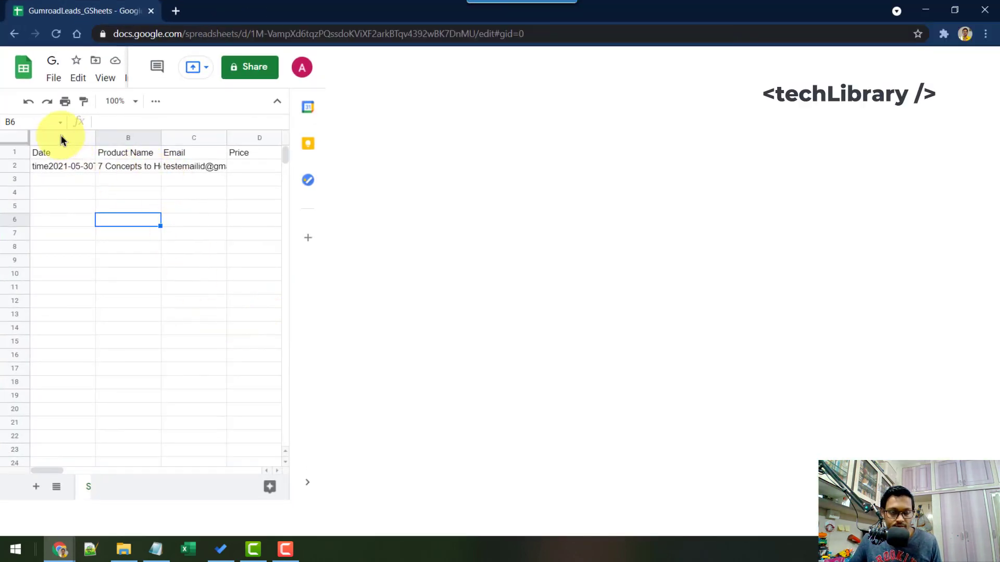
Step: Auto-fit columns A–D and check the logged date in A2 and product name in B2
drag(62, 138, 259, 138)
double_click(94, 139)
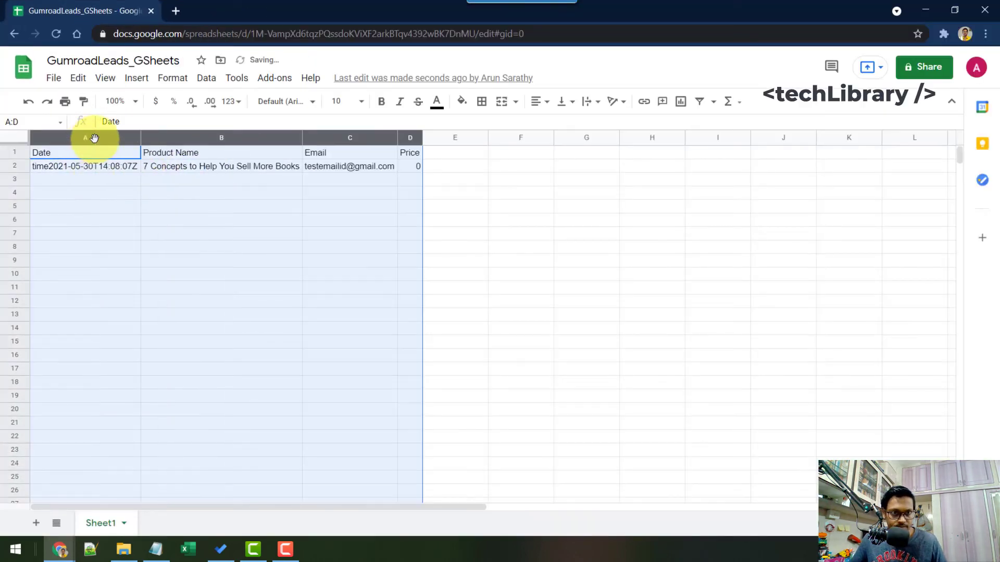
click(99, 192)
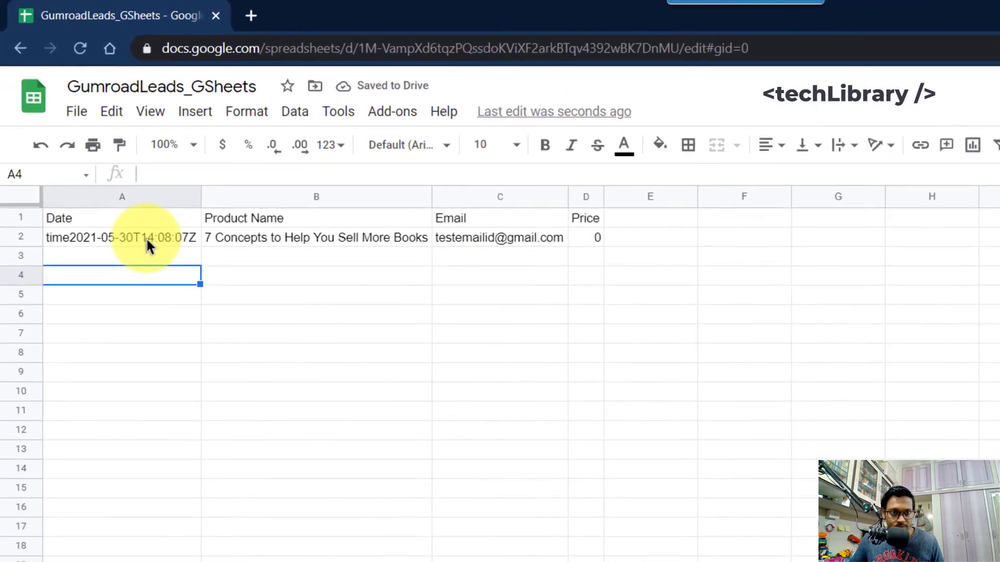
click(135, 169)
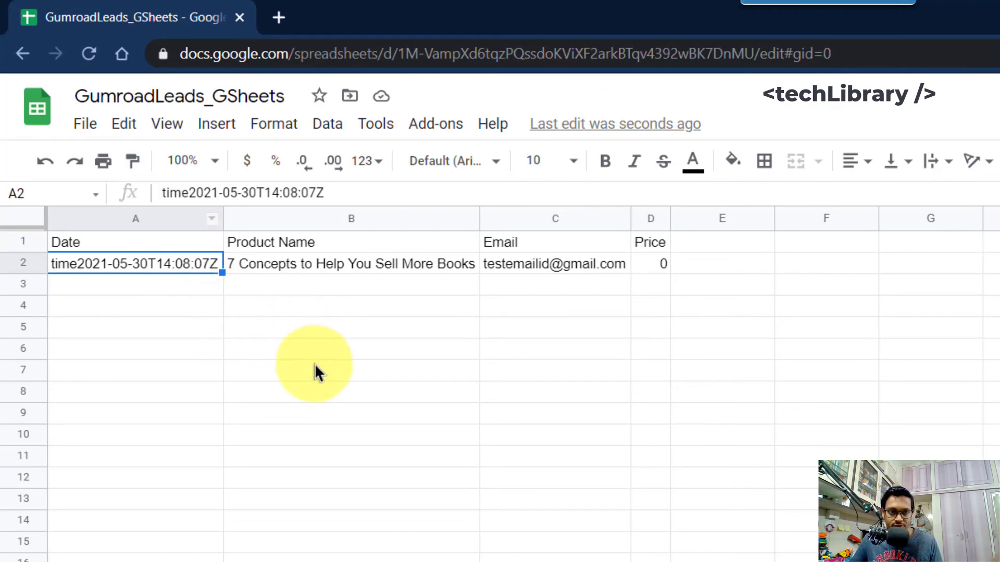
click(291, 267)
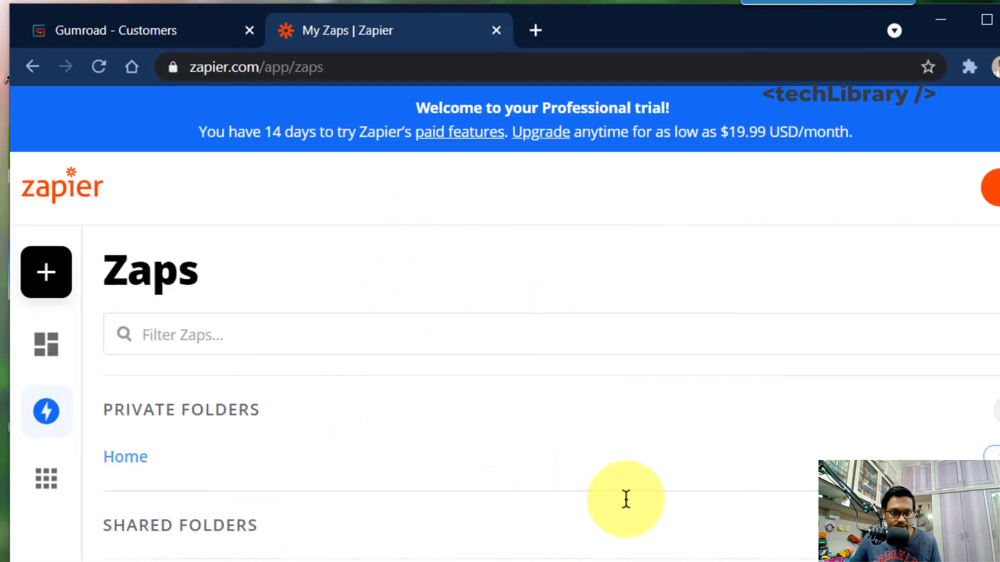
Step: Open the 'Gumroad Gsheets Demo' zap from the Zaps list
scroll(625, 500, down, 6)
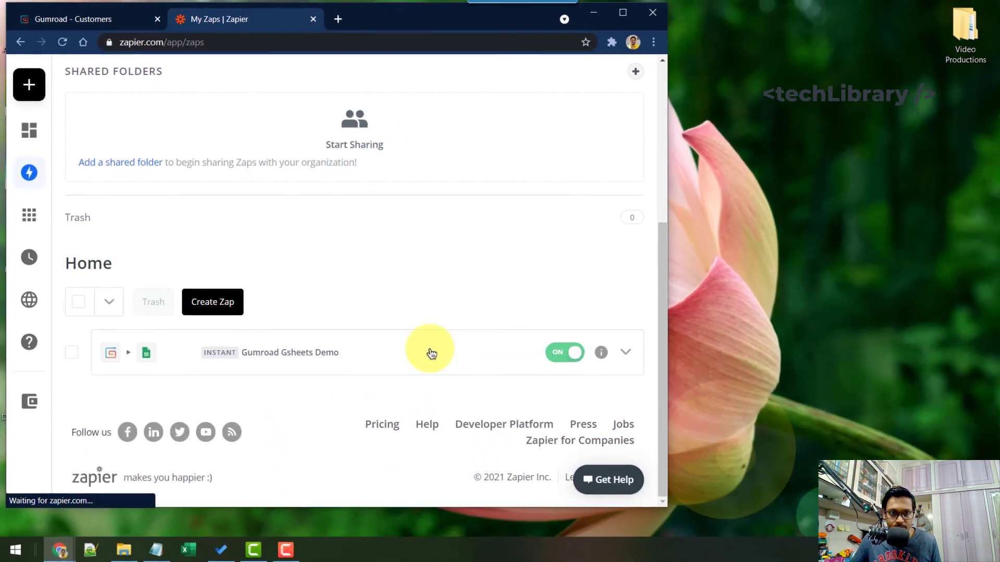
click(433, 353)
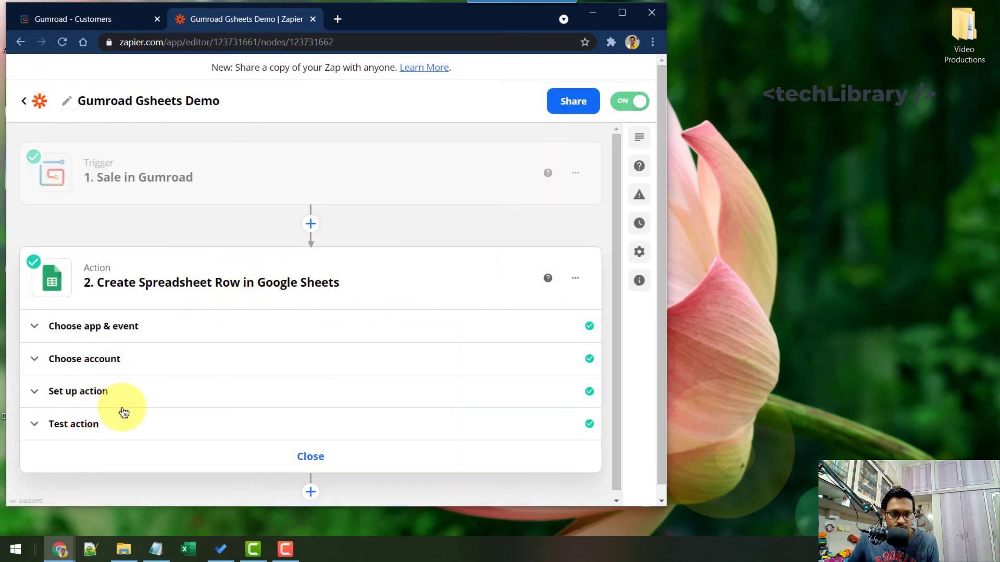
Step: Delete the stray 'time' text from the Date field so it maps only Sale Timestamp
click(93, 390)
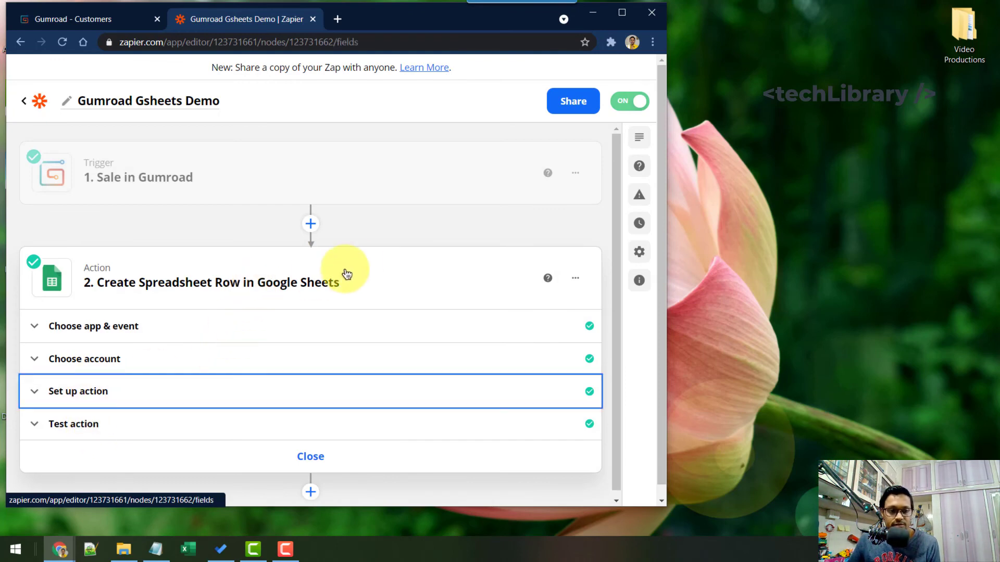
click(621, 13)
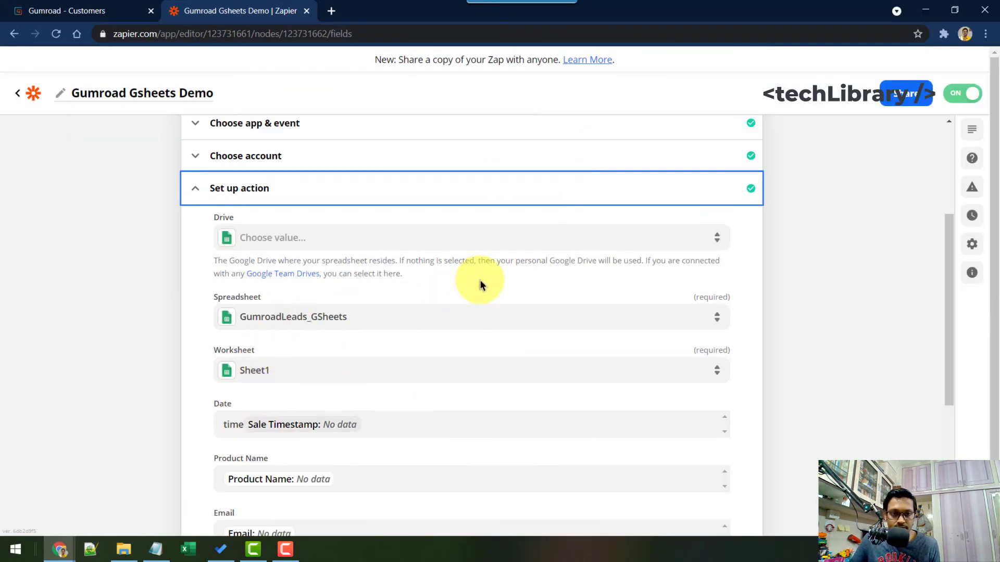
scroll(264, 368, down, 5)
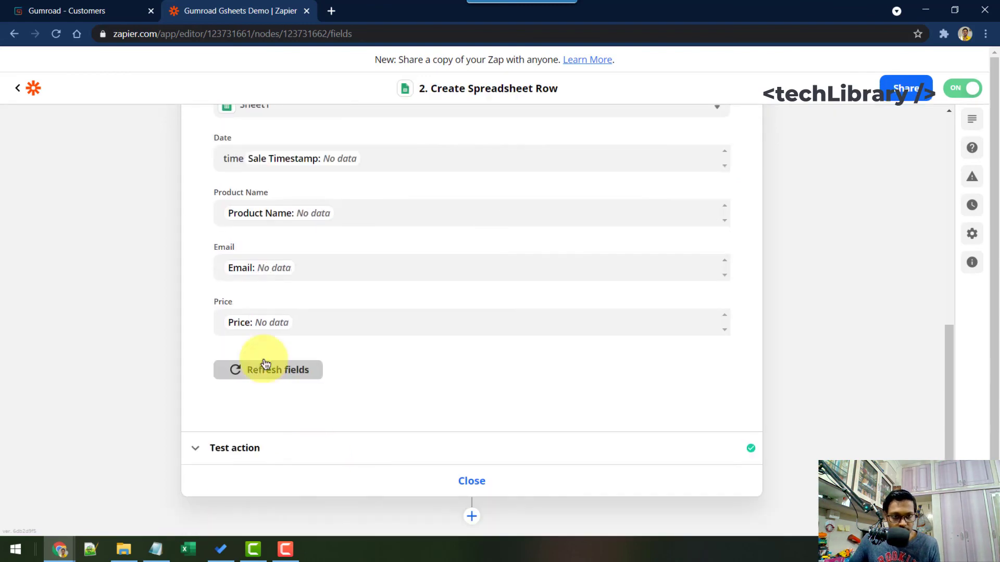
scroll(244, 271, up, 1)
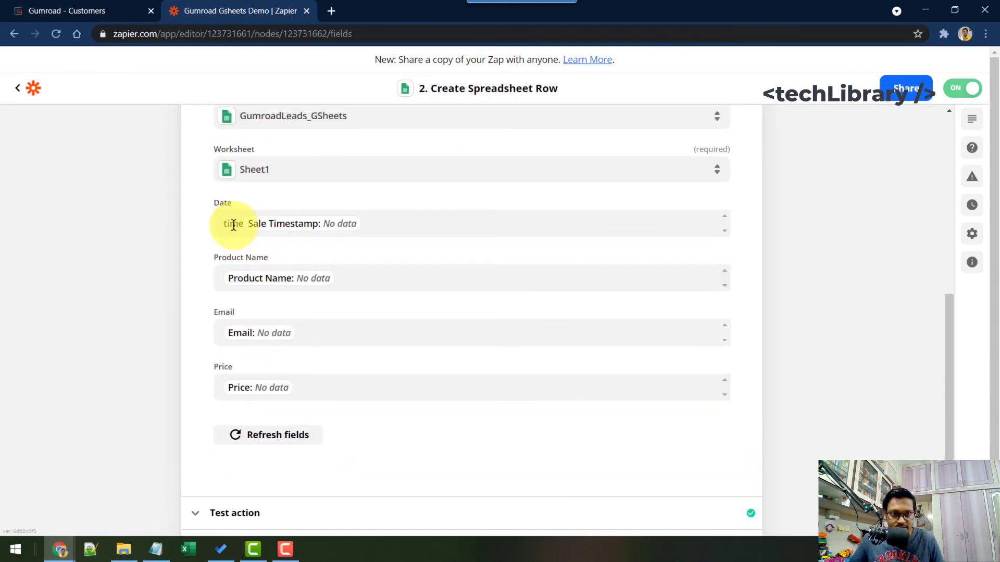
drag(245, 223, 208, 224)
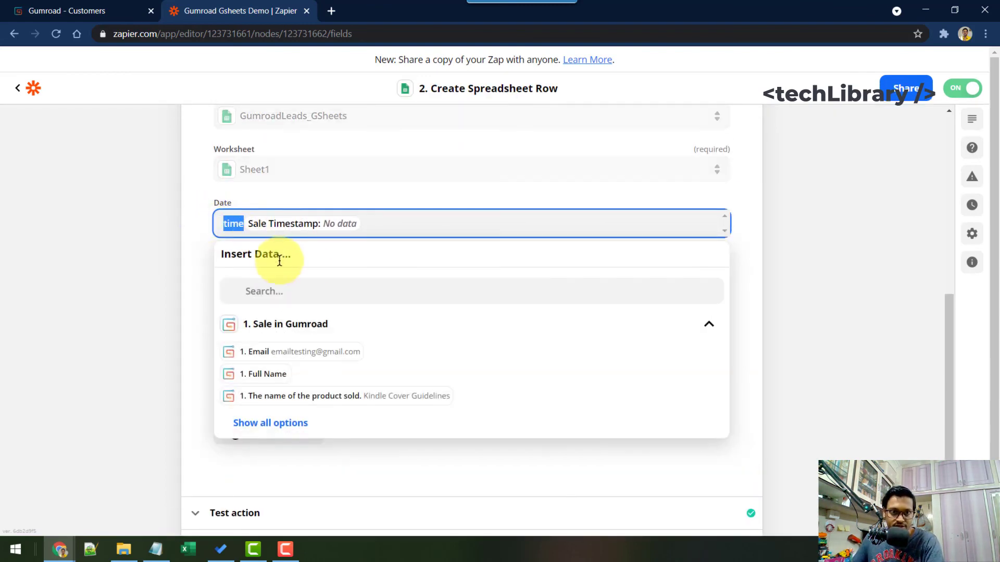
key(BackSpace)
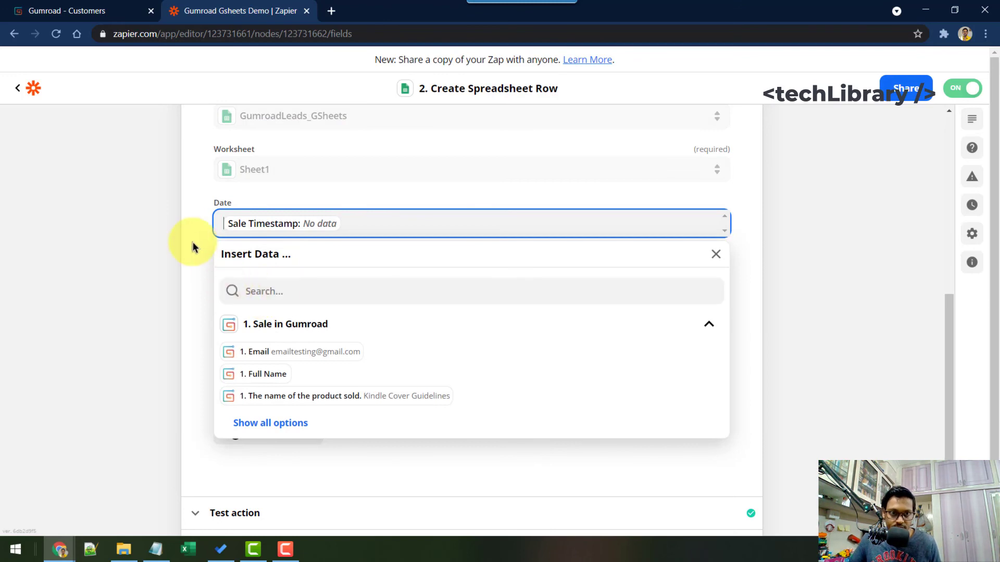
click(221, 65)
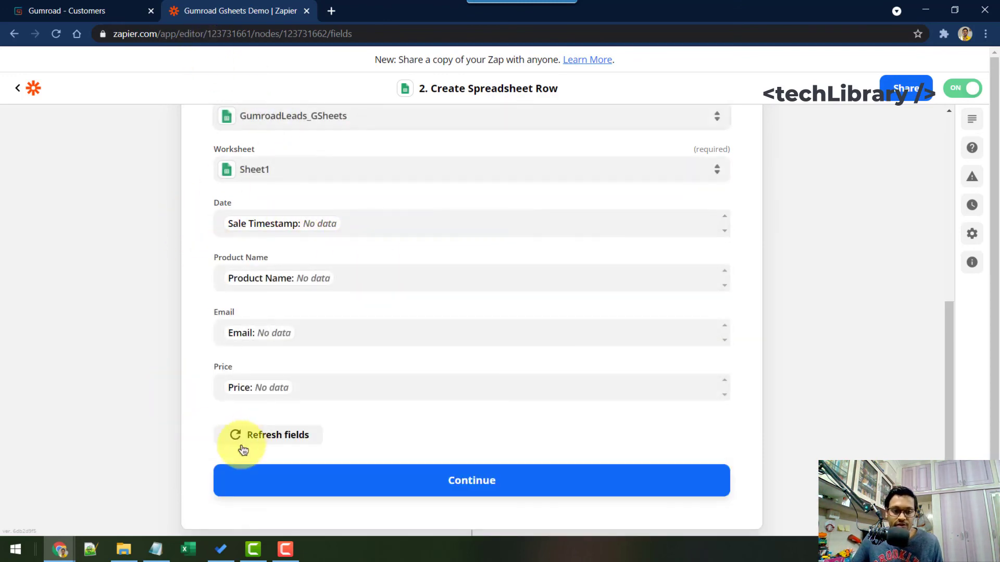
key(alt+Tab)
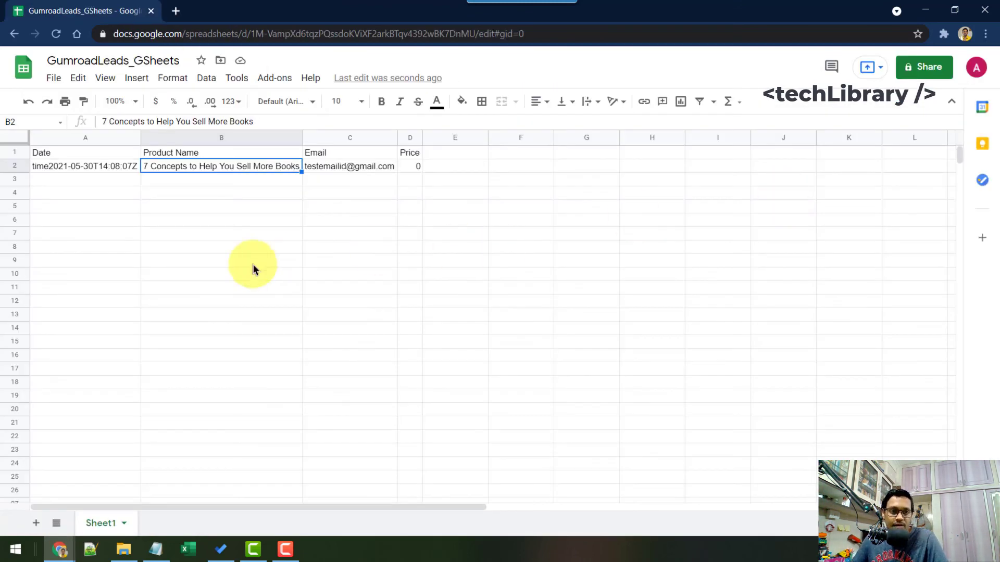
Step: Return to the Zapier editor at the Test action section after reviewing row 2
click(925, 10)
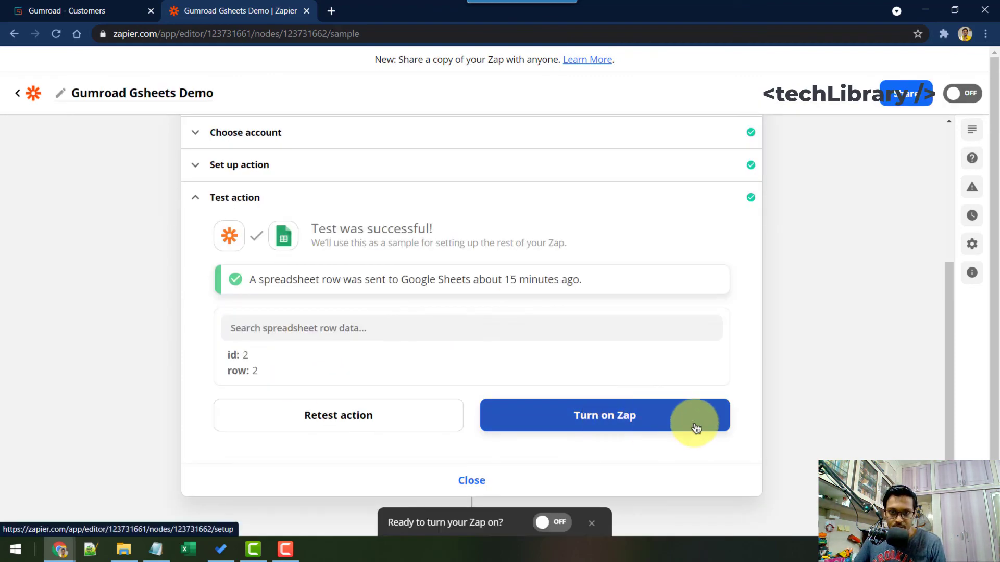
Step: Turn on the 'Gumroad Gsheets Demo' zap
click(669, 440)
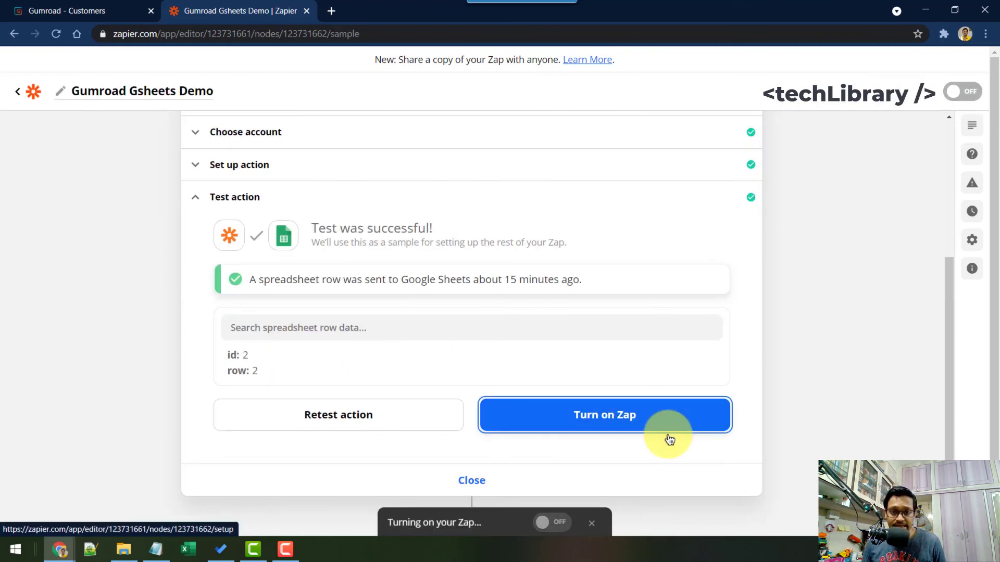